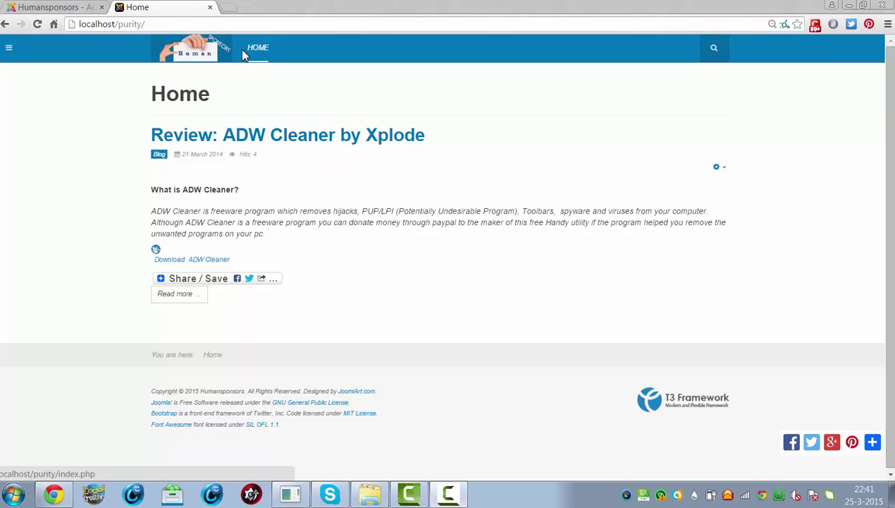
Step: Open the site's administrator page at localhost/purity/administrator and log in with the prefilled credentials
{"action": "left_click", "coordinate": [218, 25]}
{"action": "left_click", "coordinate": [217, 26]}
{"action": "type", "text": "a"}
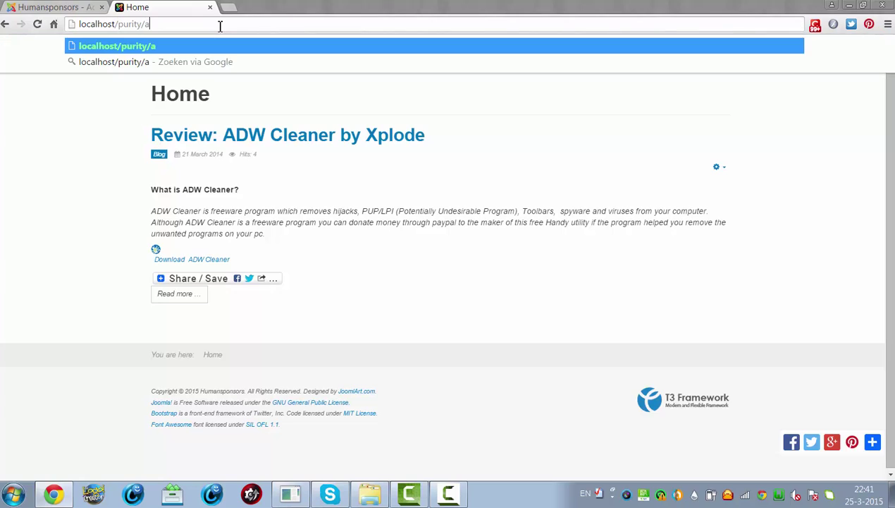
{"action": "type", "text": "dministrator"}
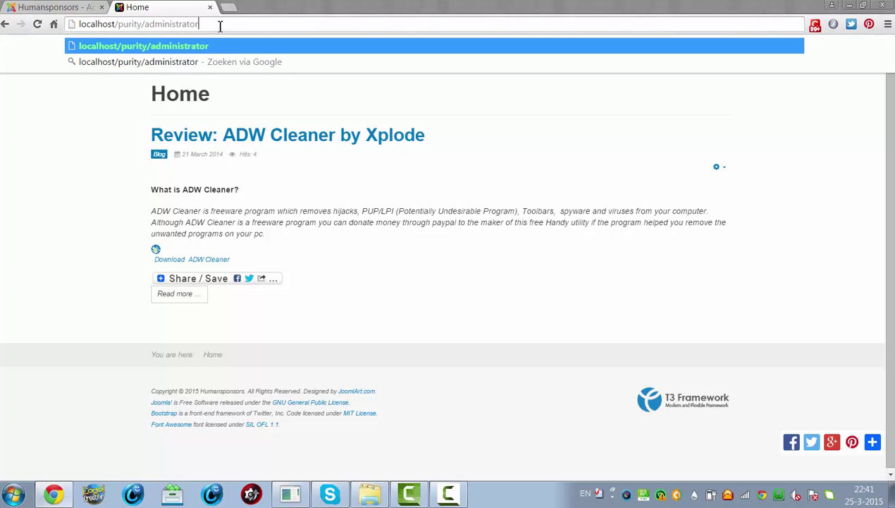
{"action": "key", "text": "Return"}
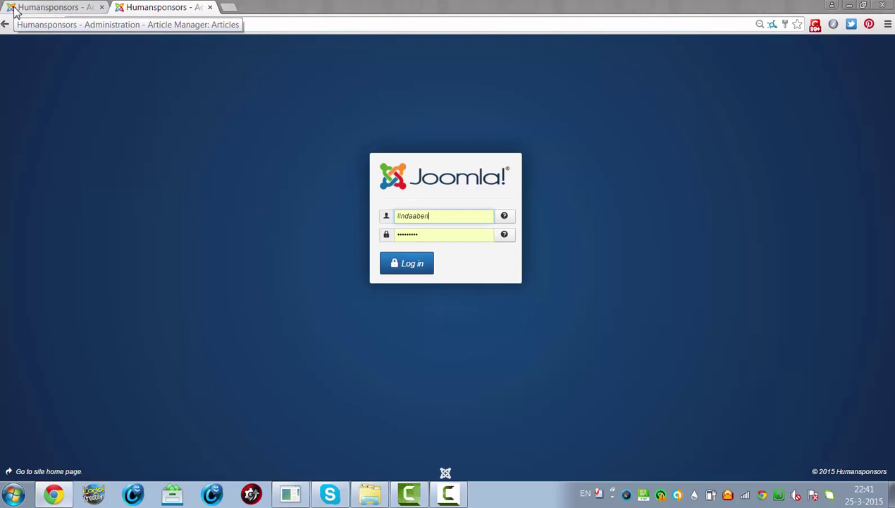
{"action": "left_click", "coordinate": [409, 270]}
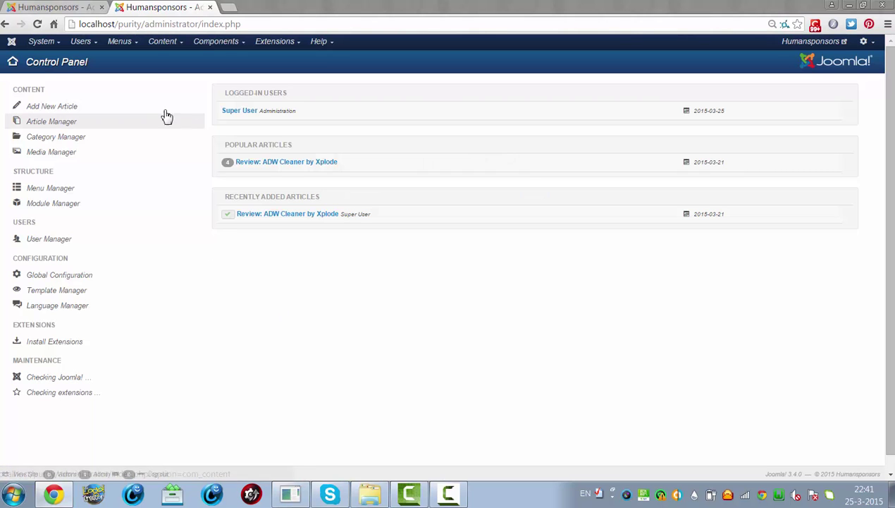
Step: Try to create a new article category titled Blog, saving and closing it
{"action": "left_click", "coordinate": [161, 47]}
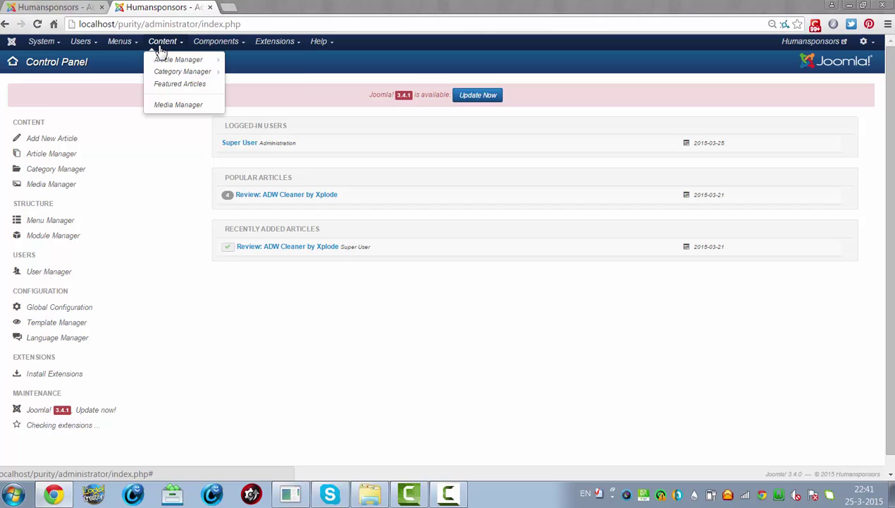
{"action": "mouse_move", "coordinate": [174, 75]}
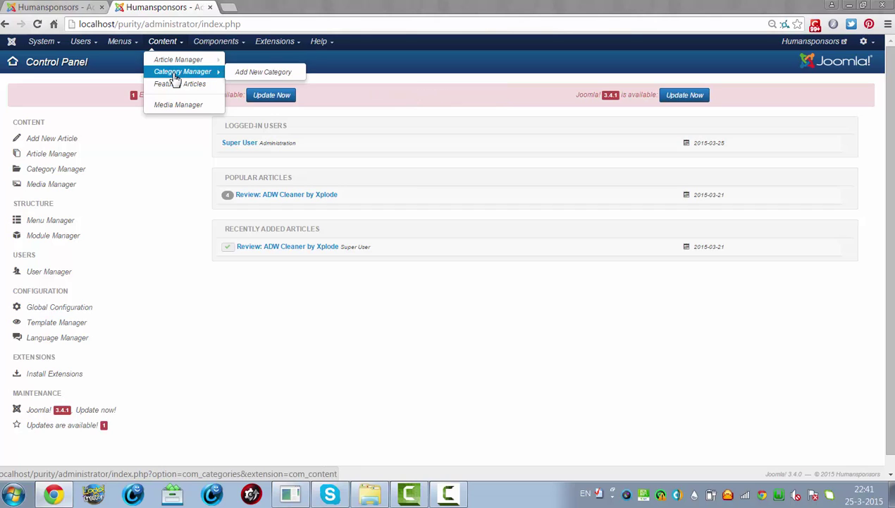
{"action": "left_click", "coordinate": [236, 73]}
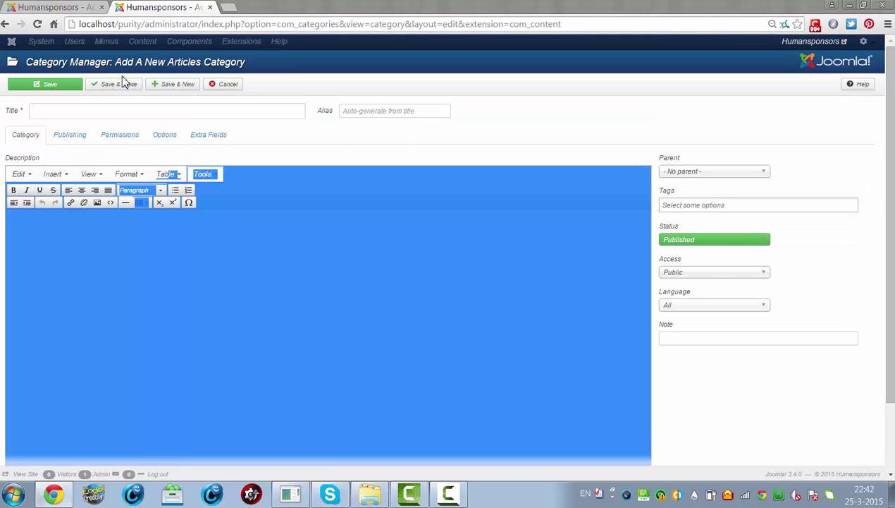
{"action": "left_click", "coordinate": [124, 110]}
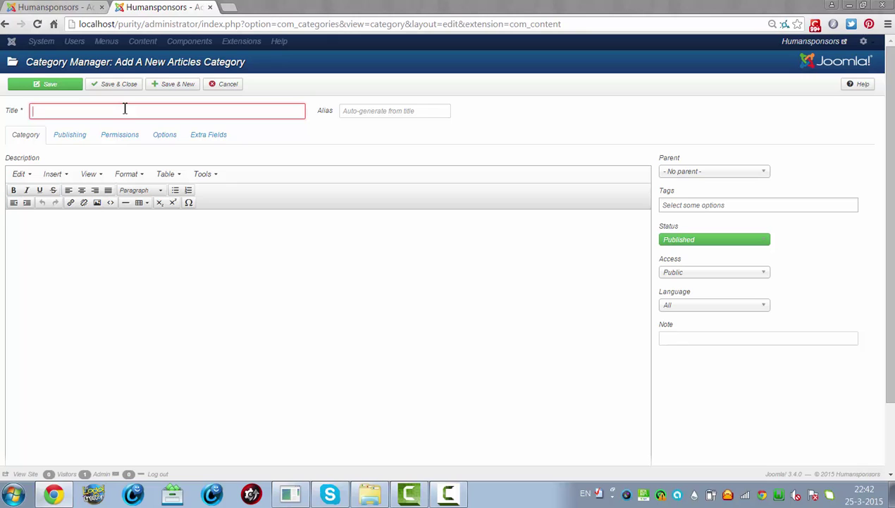
{"action": "type", "text": "Blo"}
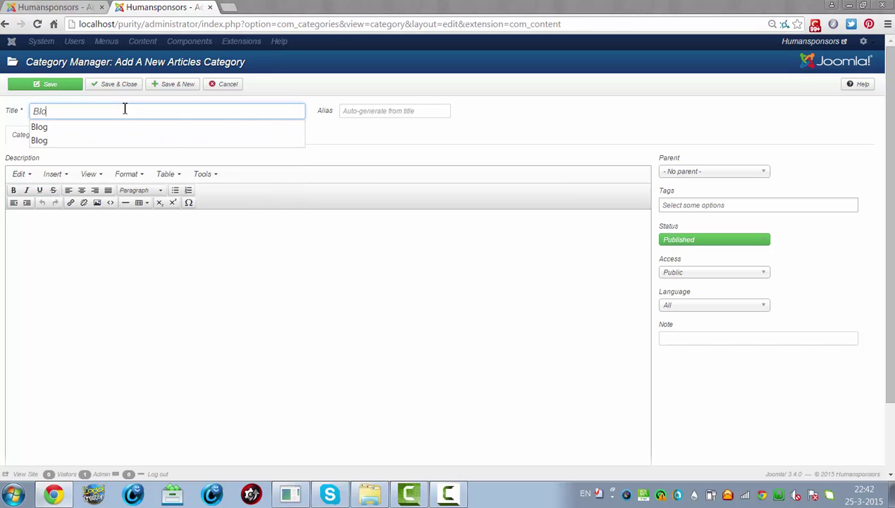
{"action": "type", "text": "g"}
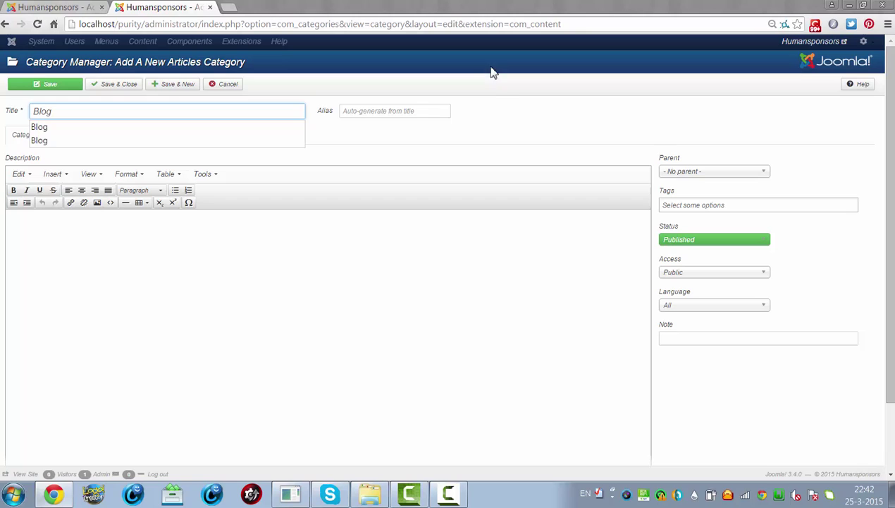
{"action": "left_click", "coordinate": [504, 85]}
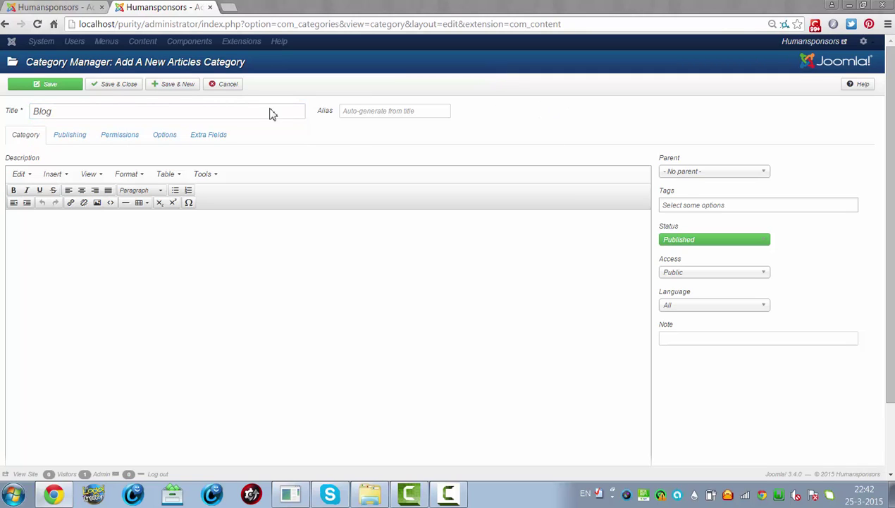
{"action": "left_click", "coordinate": [110, 88]}
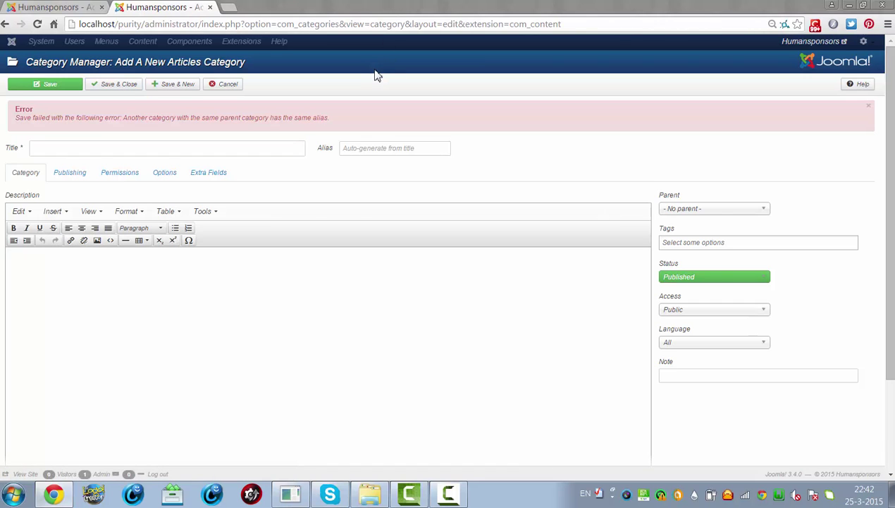
Step: Try to save the new category again with the title Blog and alias Blog, then cancel it
{"action": "left_click", "coordinate": [180, 149]}
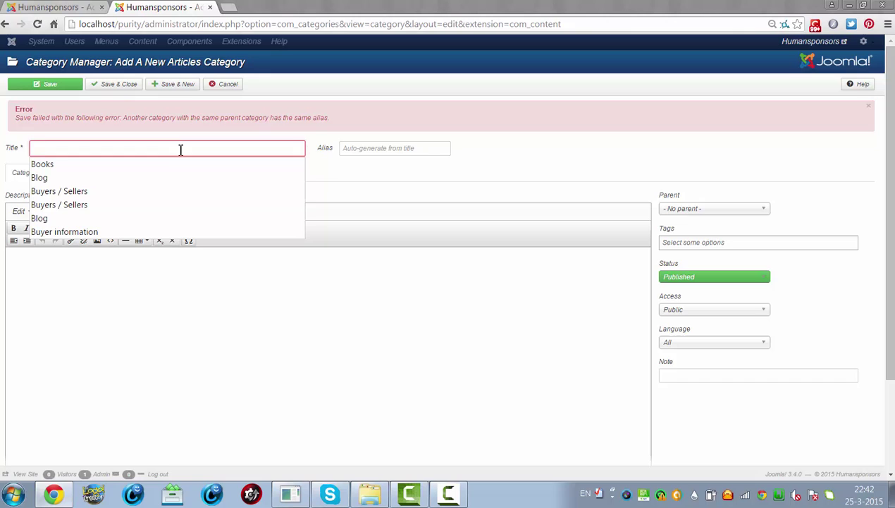
{"action": "type", "text": "Blog"}
{"action": "key", "text": "Tab"}
{"action": "key", "text": "Tab"}
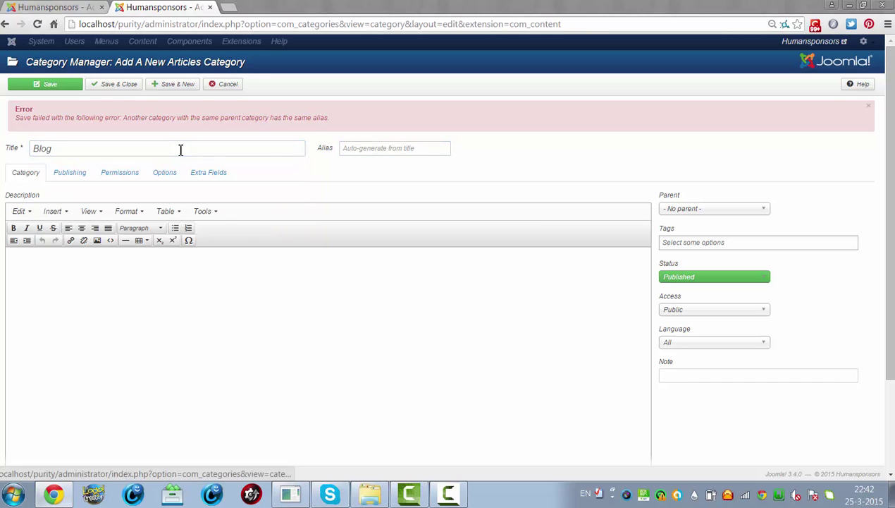
{"action": "left_click", "coordinate": [351, 148]}
{"action": "type", "text": "Blog"}
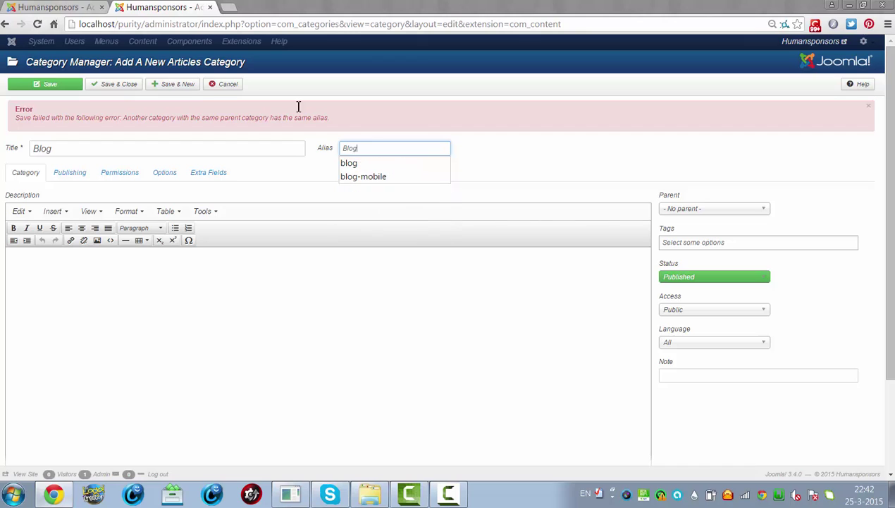
{"action": "left_click", "coordinate": [112, 84]}
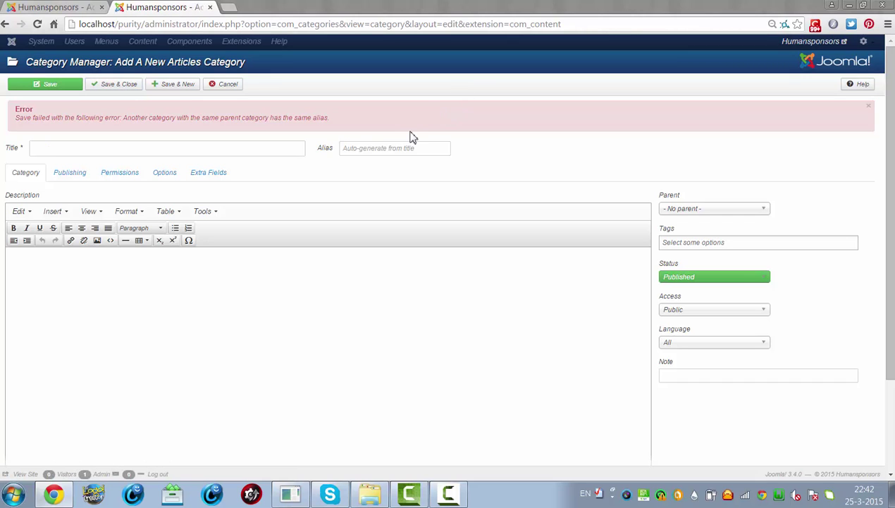
{"action": "left_click", "coordinate": [227, 85]}
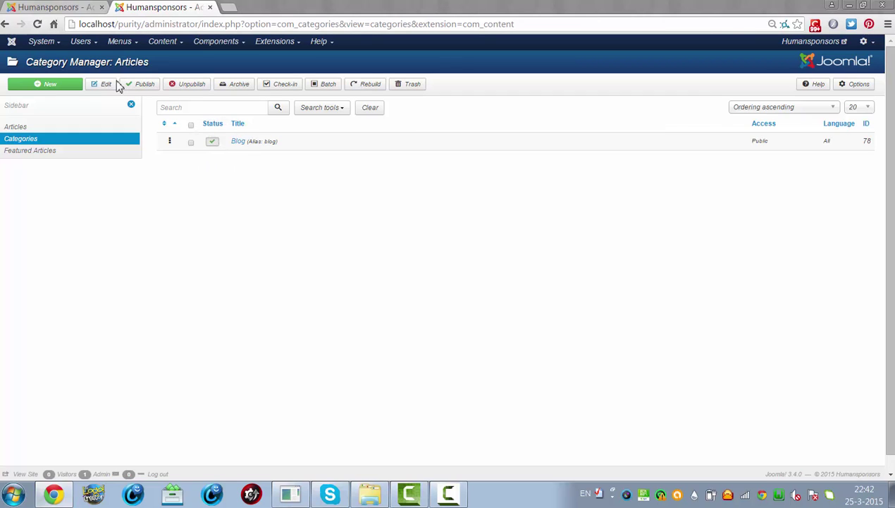
Step: Create a new article category with the title Computer and alias Computer, saving and closing it
{"action": "left_click", "coordinate": [62, 86]}
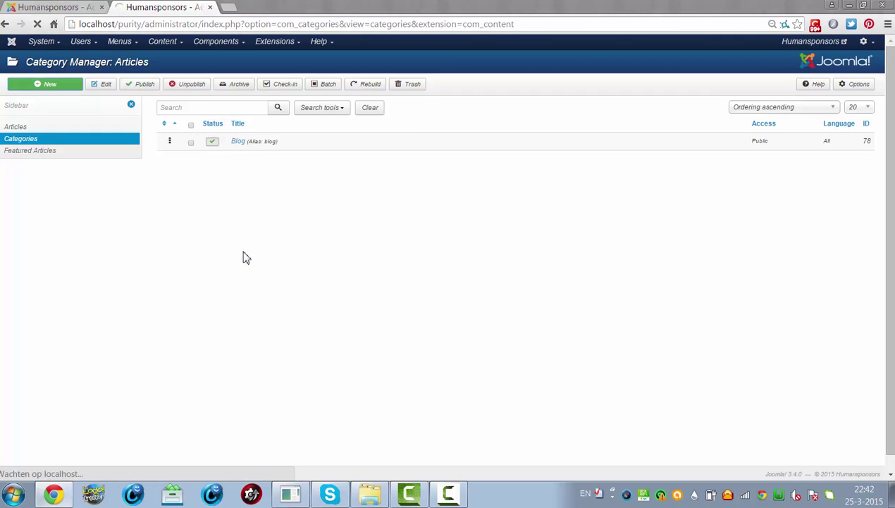
{"action": "left_click", "coordinate": [83, 112]}
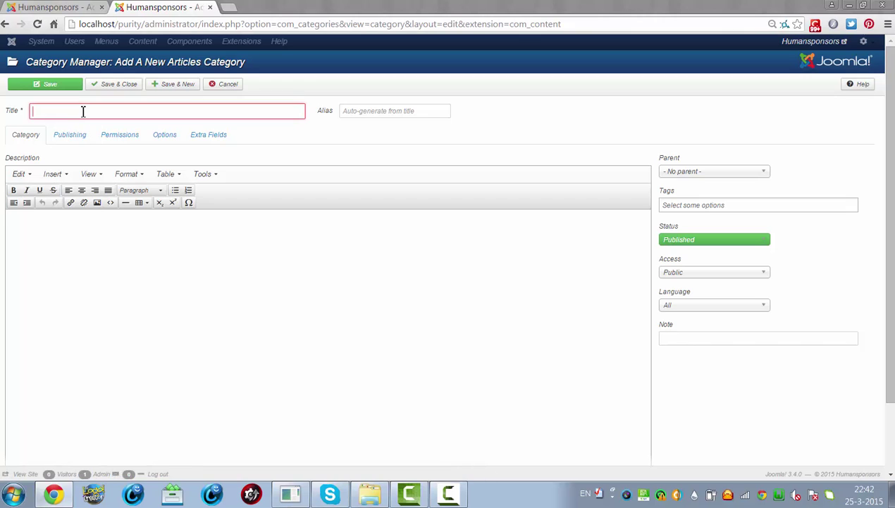
{"action": "type", "text": "Computer"}
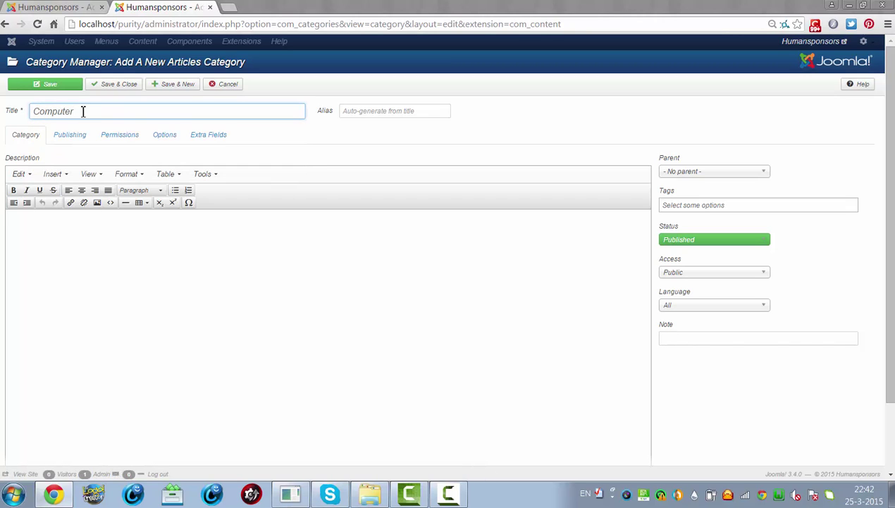
{"action": "key", "text": "Tab"}
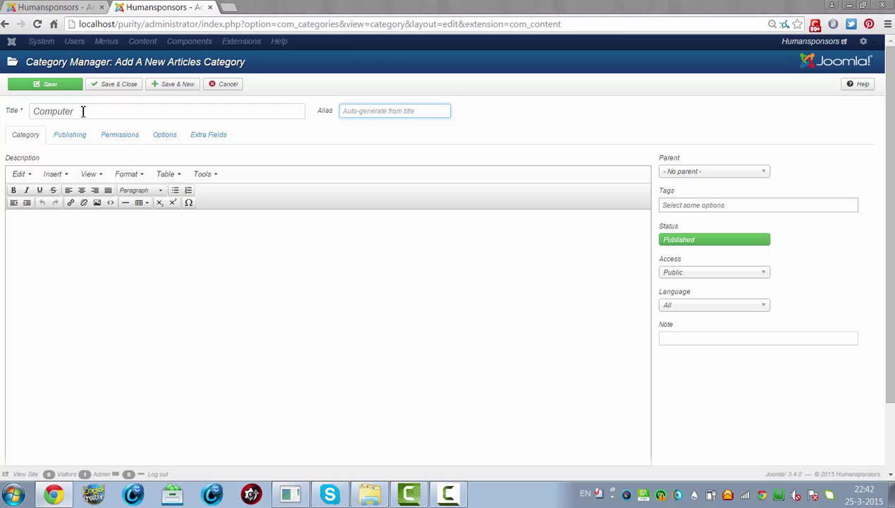
{"action": "type", "text": "Co"}
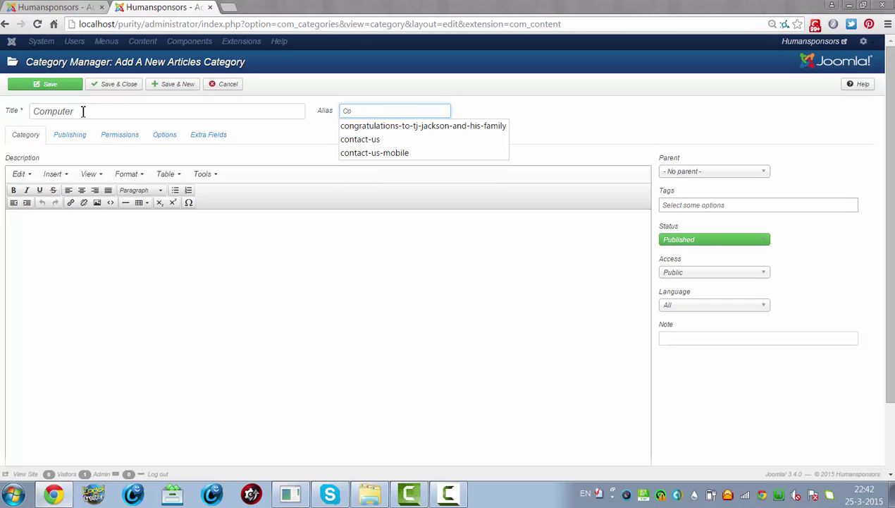
{"action": "type", "text": "nmputer"}
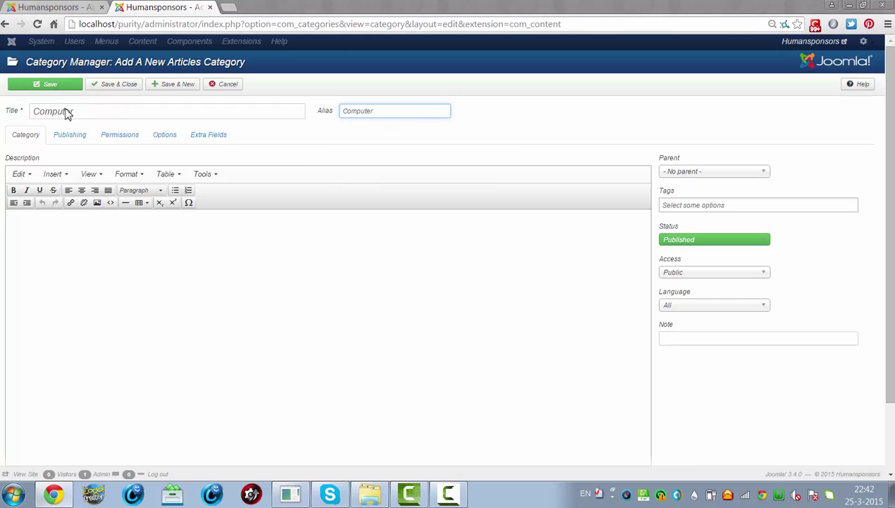
{"action": "left_click", "coordinate": [119, 92]}
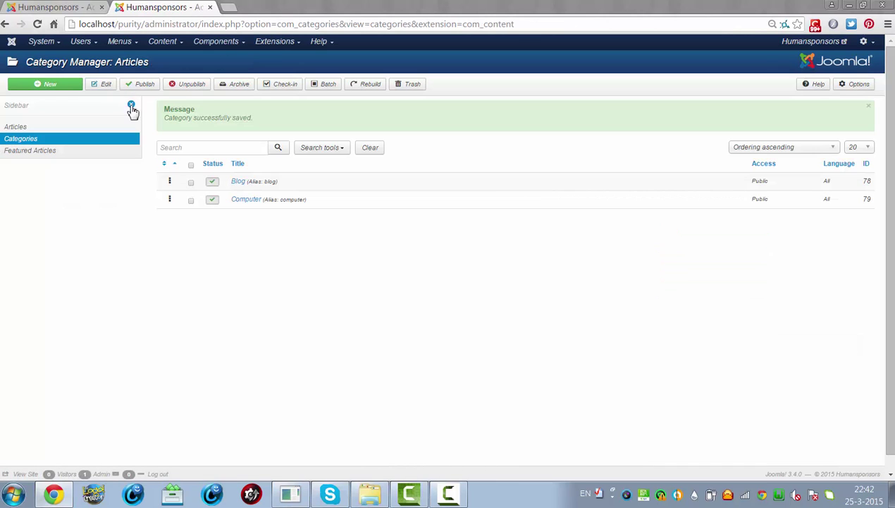
Step: Create a new article category with the title Video and alias Video, saving and closing it
{"action": "left_click", "coordinate": [50, 91]}
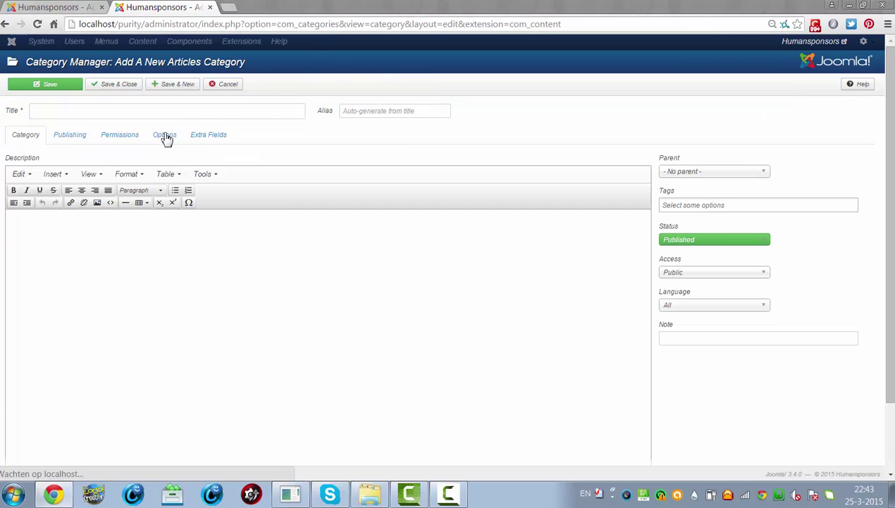
{"action": "left_click", "coordinate": [149, 113]}
{"action": "type", "text": "Video"}
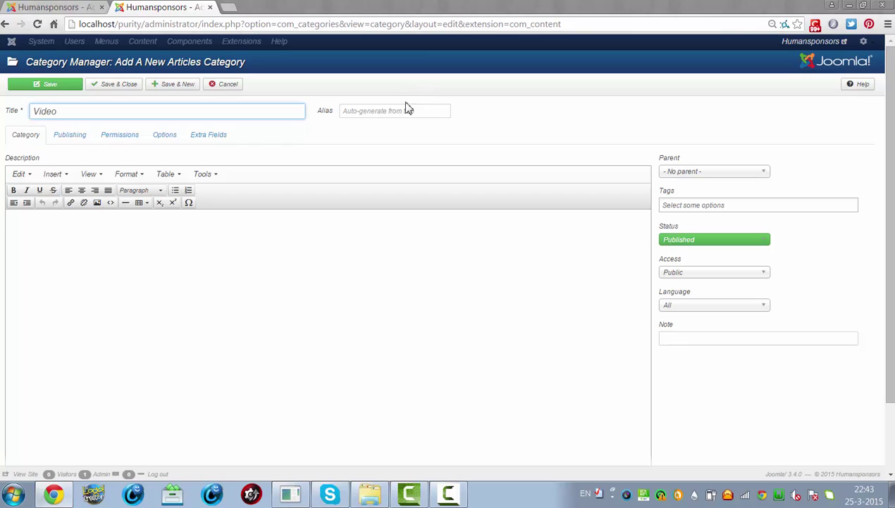
{"action": "left_click", "coordinate": [408, 111]}
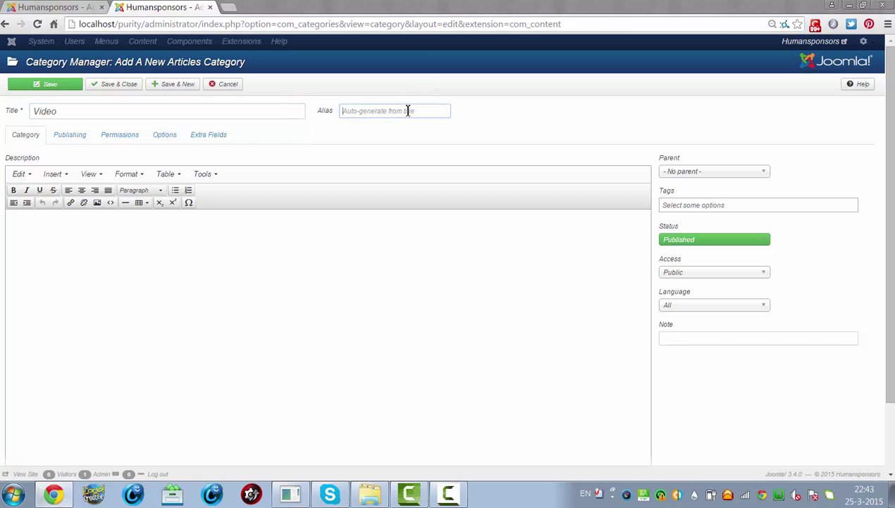
{"action": "type", "text": "Vi"}
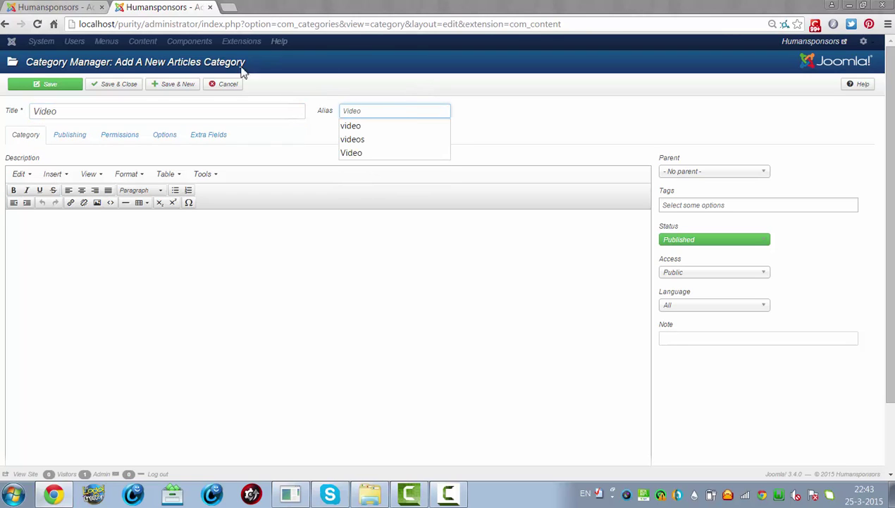
{"action": "type", "text": "deo"}
{"action": "left_click", "coordinate": [118, 85]}
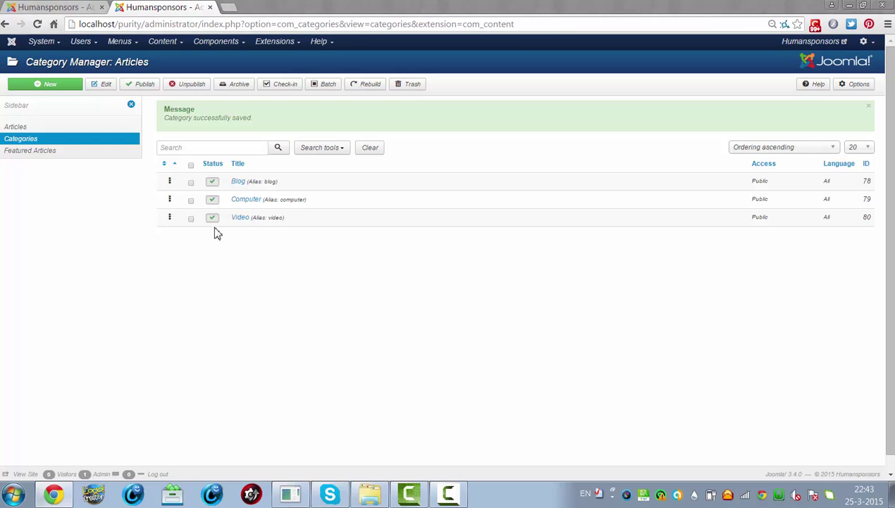
Step: Open the items of the Main Menu in the Menu Manager and start a new menu item
{"action": "left_click", "coordinate": [121, 42]}
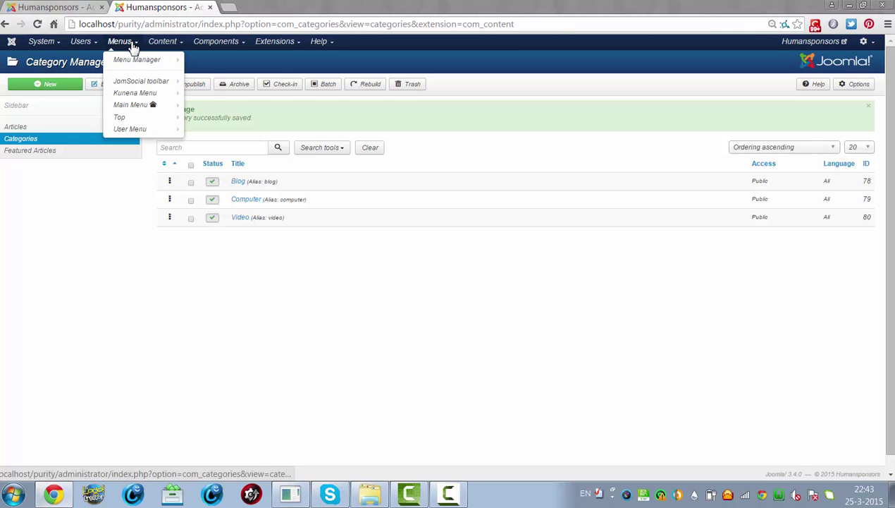
{"action": "left_click", "coordinate": [140, 62]}
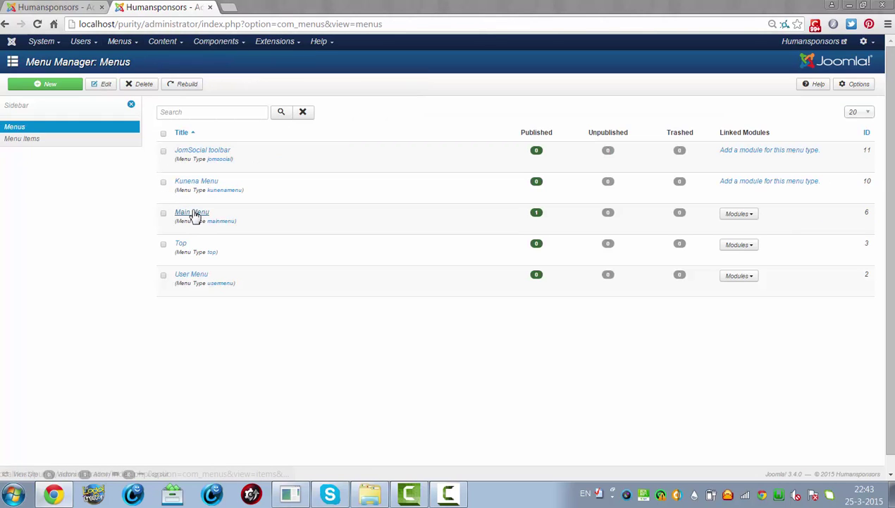
{"action": "left_click", "coordinate": [195, 213]}
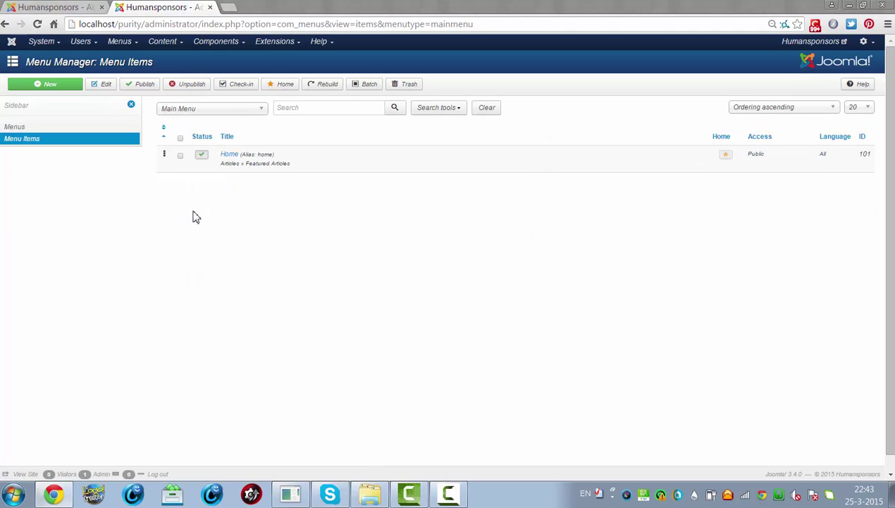
{"action": "left_click", "coordinate": [43, 94]}
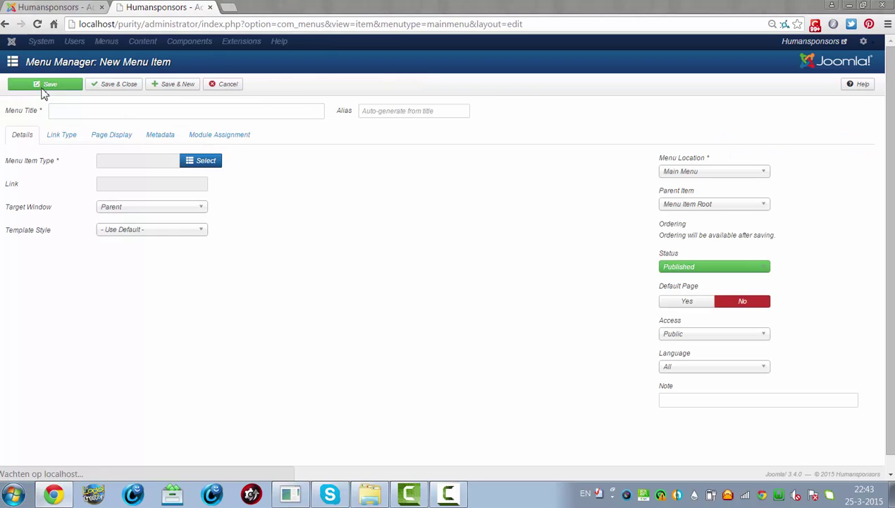
Step: Set the new menu item's type to the Articles option Category Blog and give it the title Video
{"action": "left_click", "coordinate": [204, 163]}
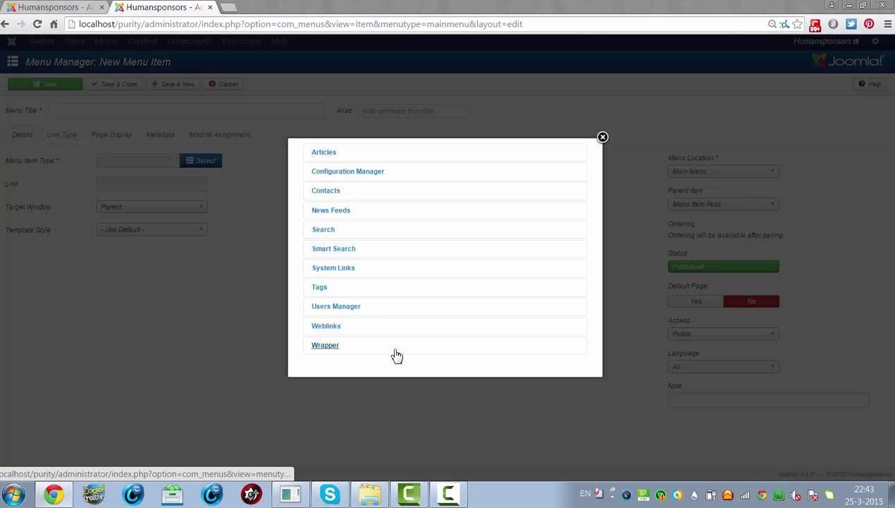
{"action": "left_click", "coordinate": [329, 156]}
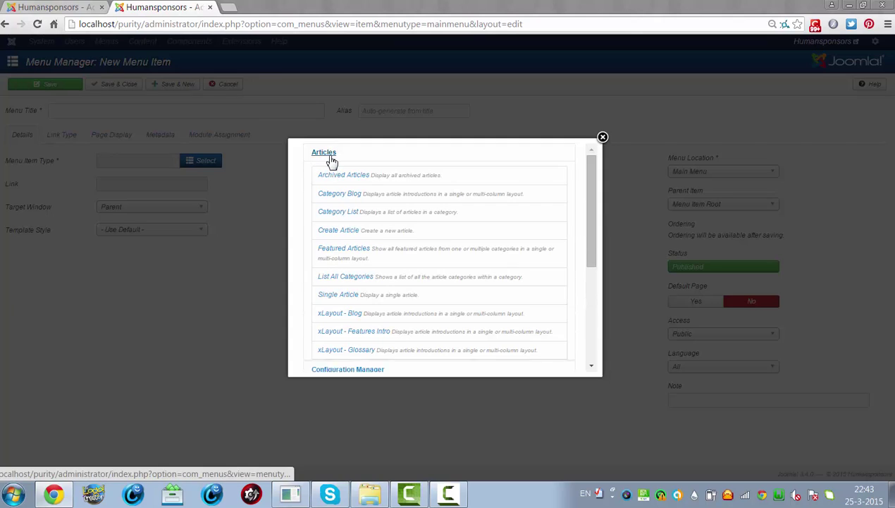
{"action": "left_click", "coordinate": [357, 199]}
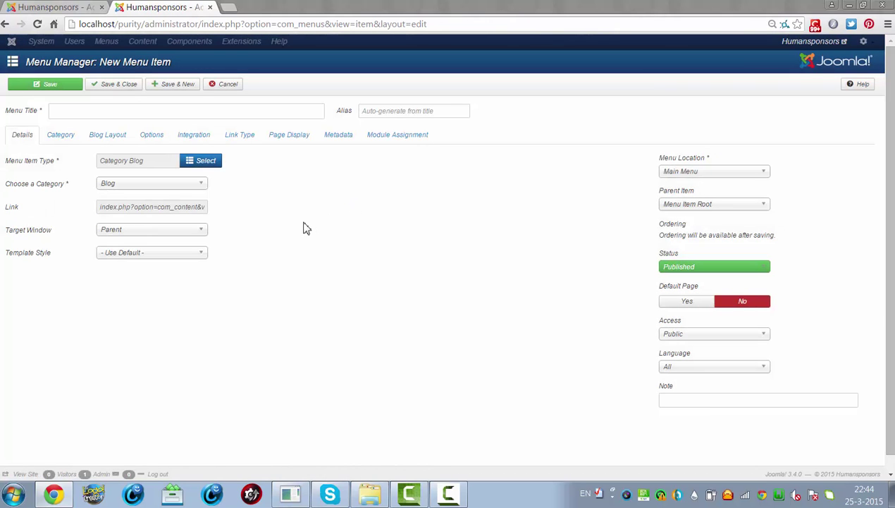
{"action": "left_click", "coordinate": [139, 107]}
{"action": "type", "text": "Video"}
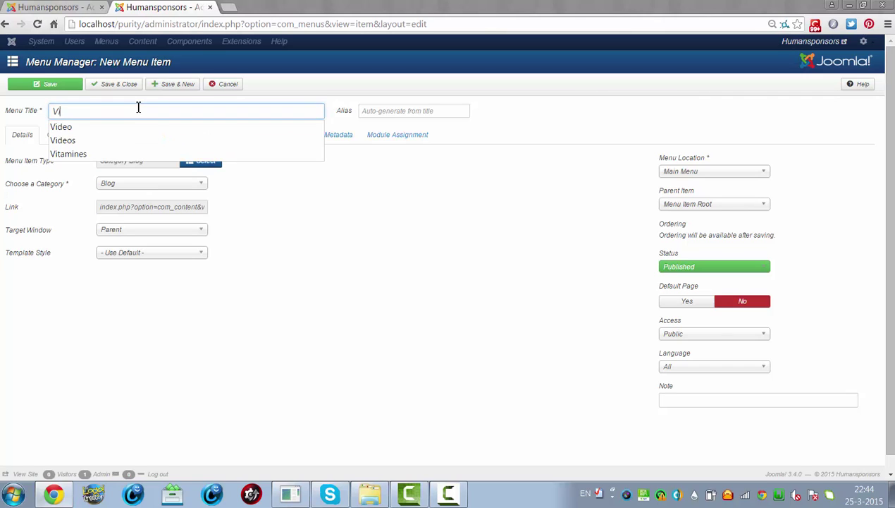
{"action": "left_click", "coordinate": [450, 250]}
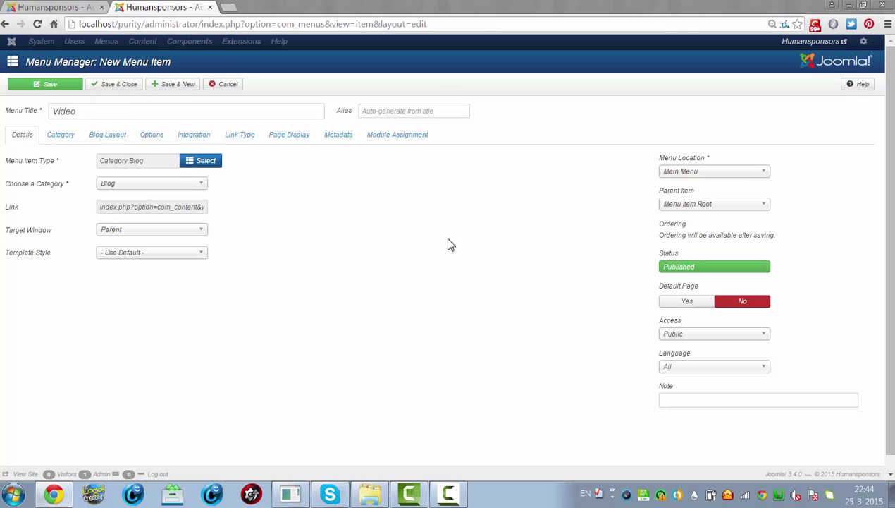
Step: Choose Video as the category for the Video menu item, then save and close it
{"action": "left_click", "coordinate": [164, 186]}
{"action": "left_click", "coordinate": [165, 195]}
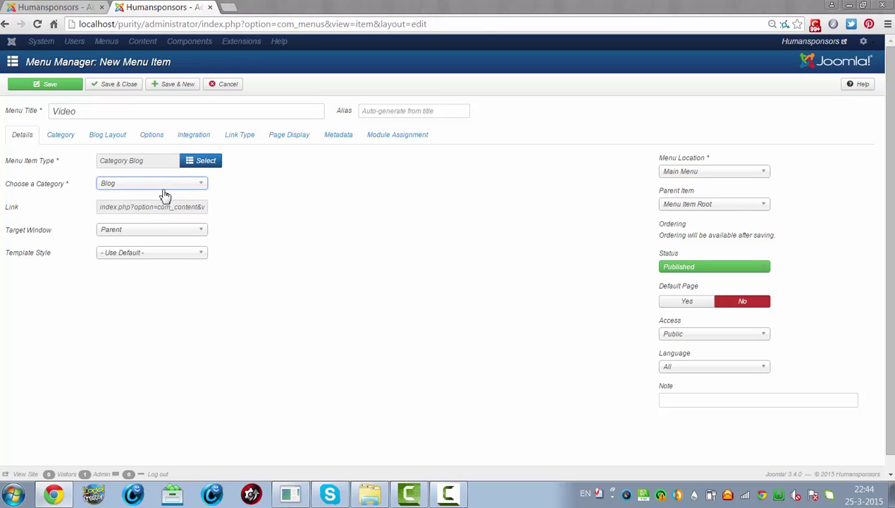
{"action": "left_click", "coordinate": [163, 188]}
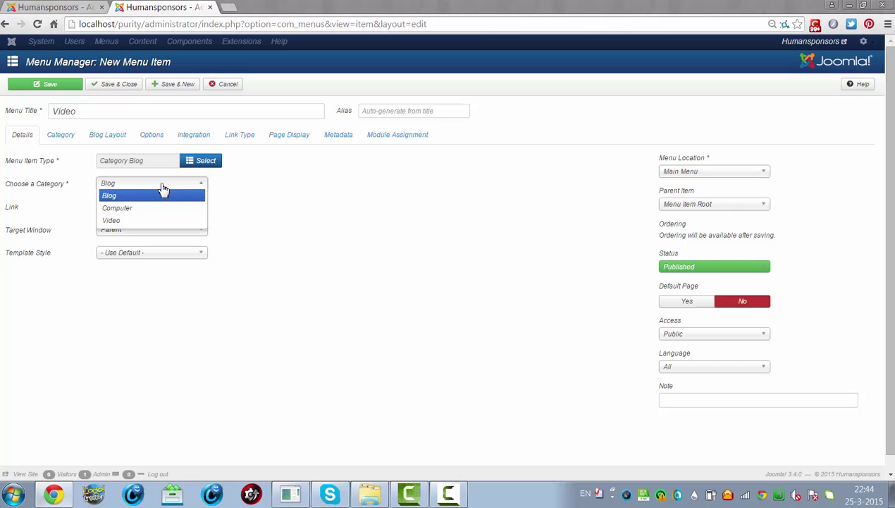
{"action": "left_click", "coordinate": [125, 221]}
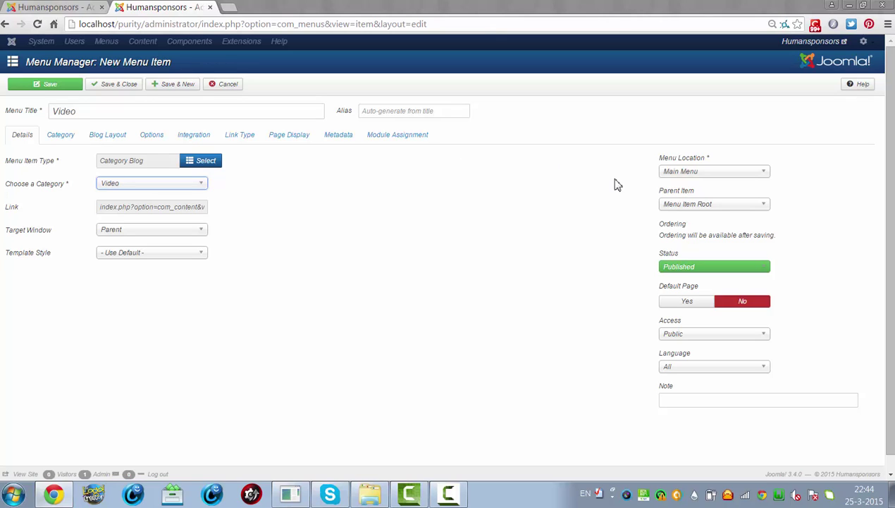
{"action": "left_click", "coordinate": [124, 84]}
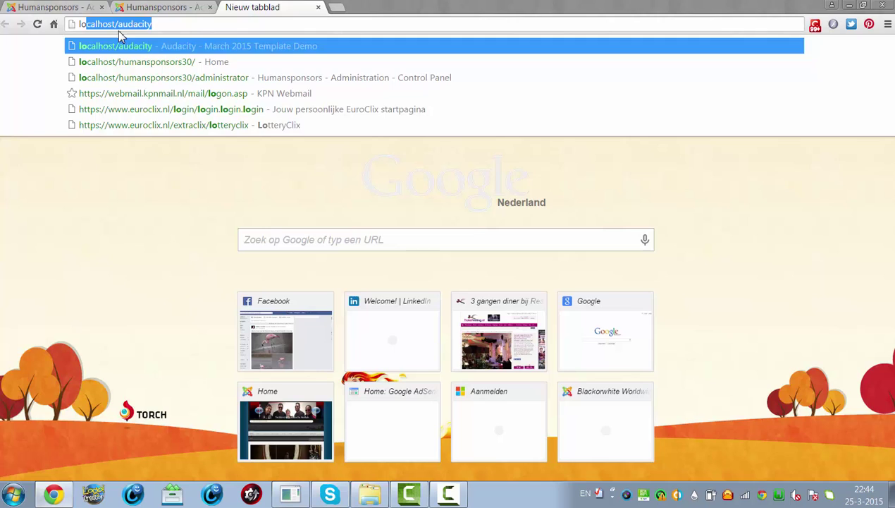
Step: Load the site front end at localhost/purity in the new browser tab and view its Video page
{"action": "type", "text": "calhost/"}
{"action": "key", "text": "BackSpace"}
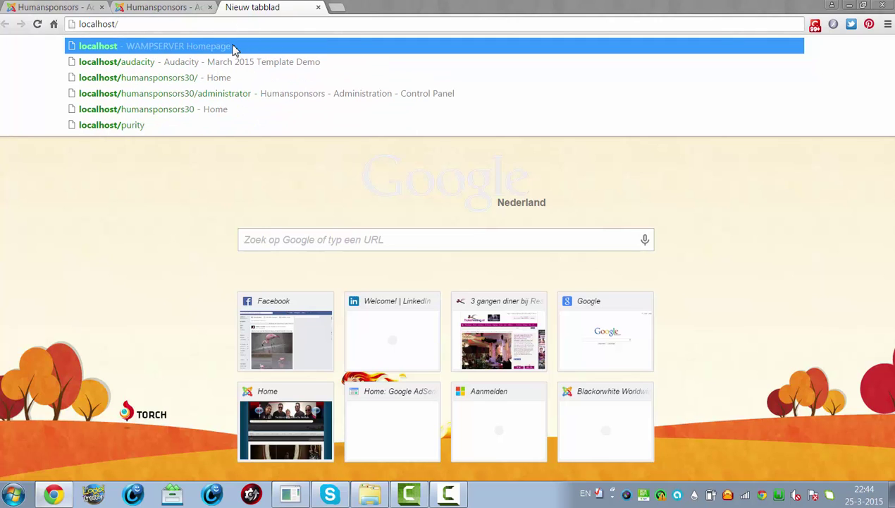
{"action": "type", "text": "purity"}
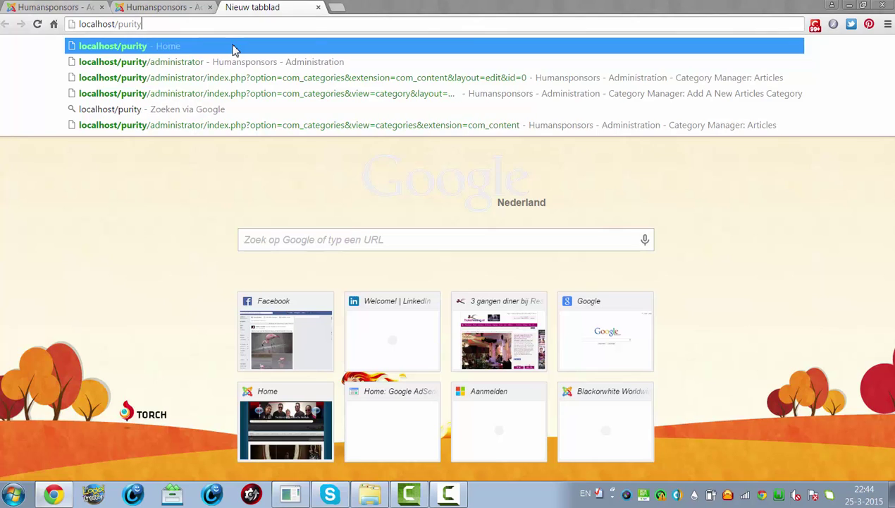
{"action": "key", "text": "Return"}
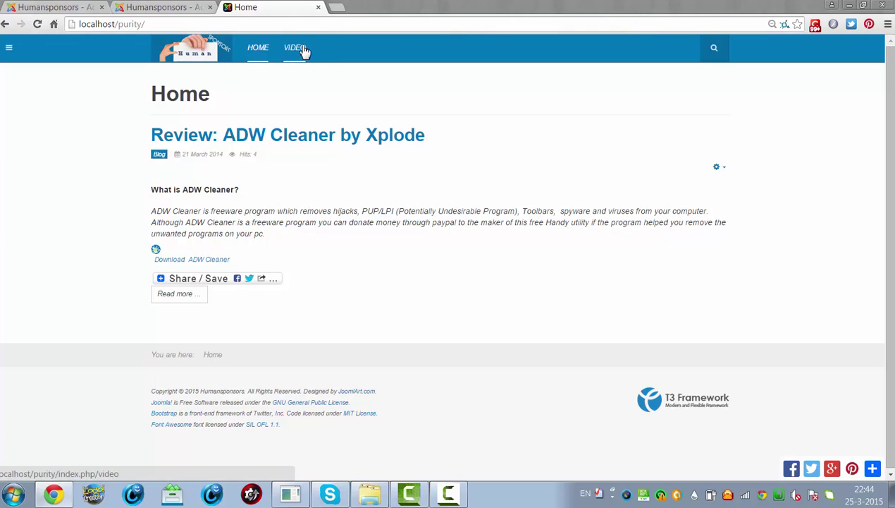
{"action": "left_click", "coordinate": [296, 48]}
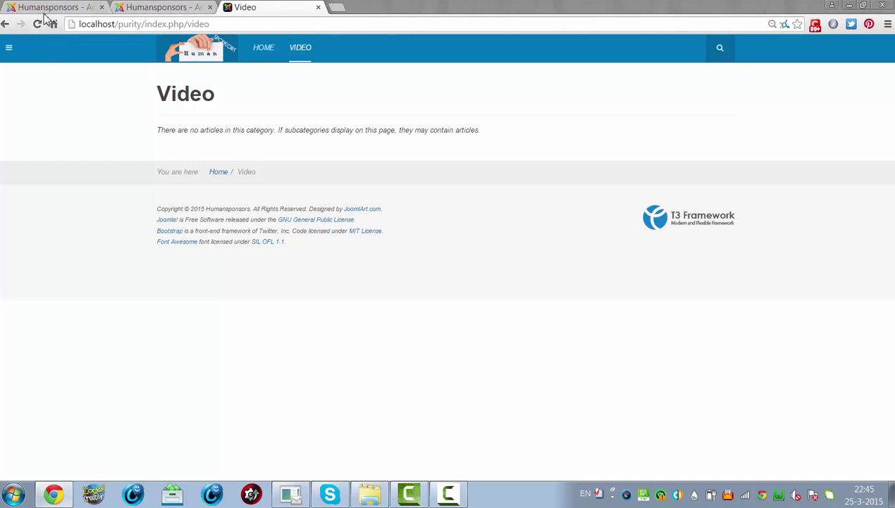
Step: Return to the Joomla administration and start a new article with the title Videos
{"action": "left_click", "coordinate": [163, 7]}
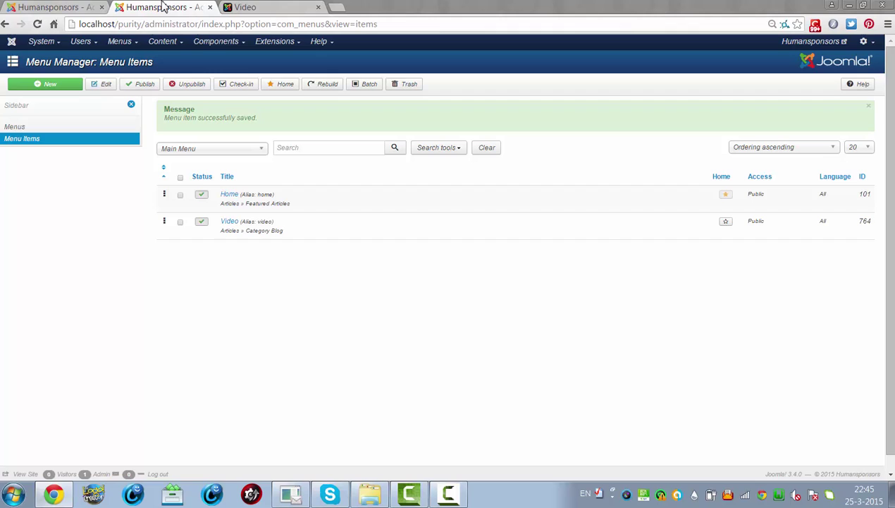
{"action": "left_click", "coordinate": [163, 43]}
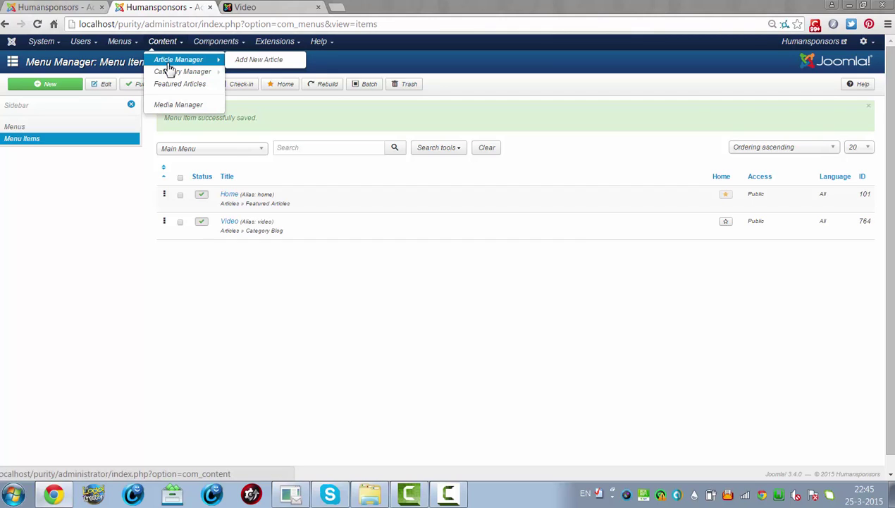
{"action": "left_click", "coordinate": [169, 66]}
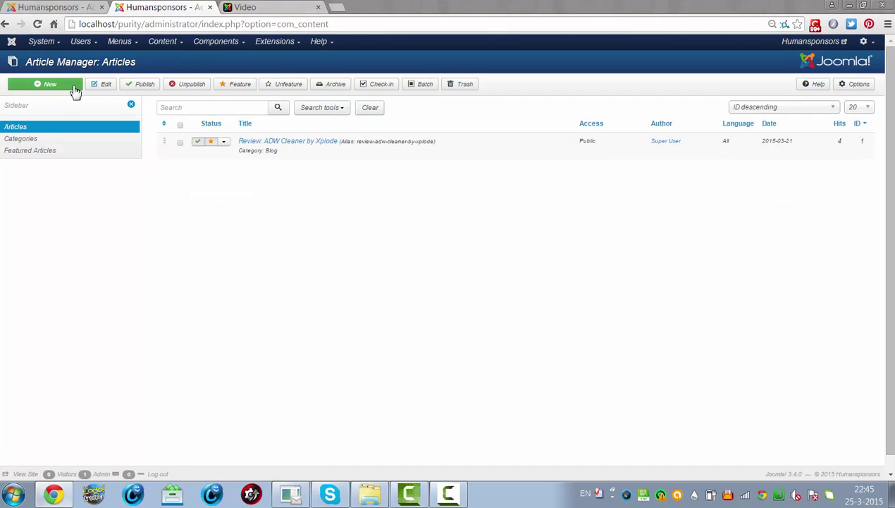
{"action": "left_click", "coordinate": [74, 86]}
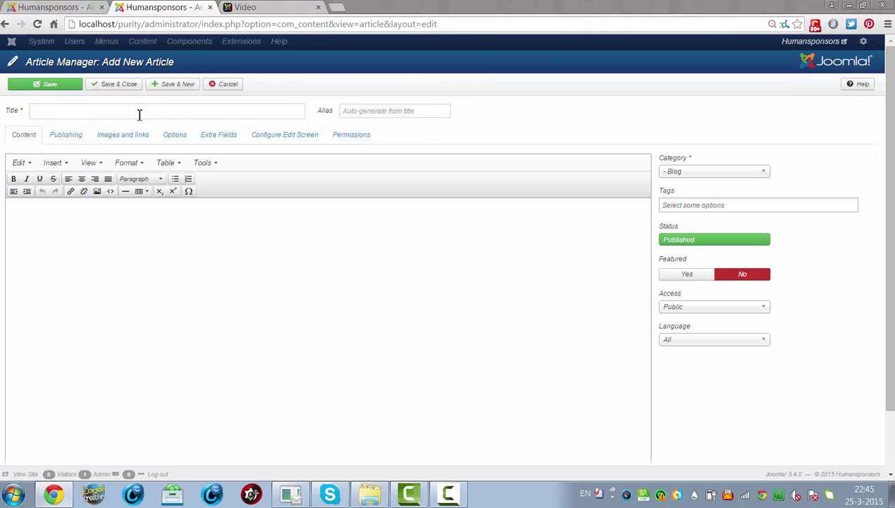
{"action": "left_click", "coordinate": [139, 114]}
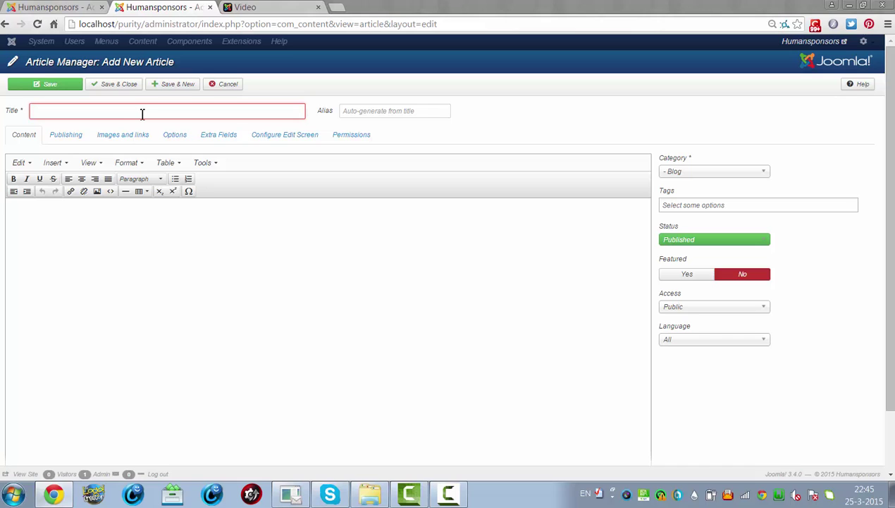
{"action": "type", "text": "Videos"}
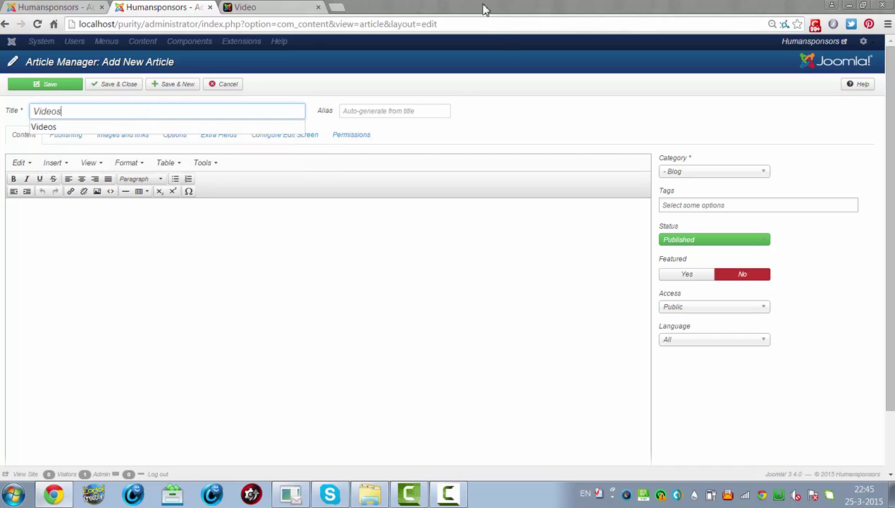
{"action": "left_click", "coordinate": [459, 94]}
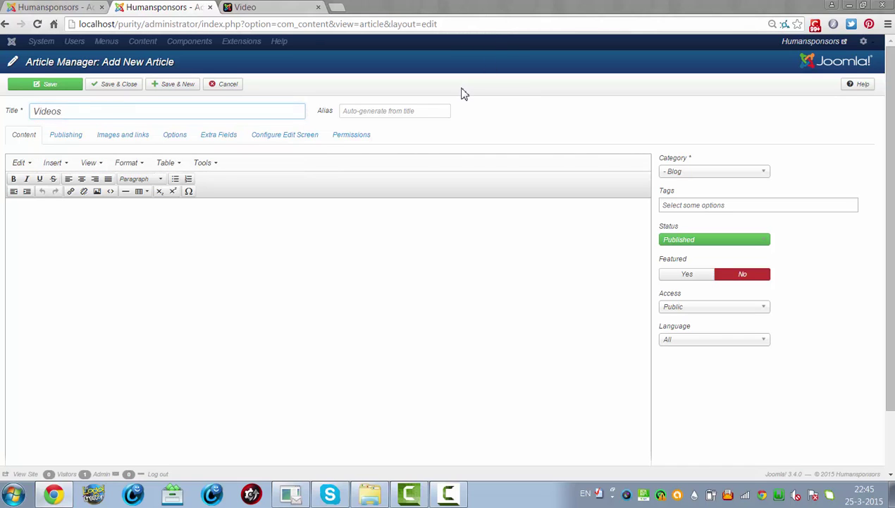
Step: Assign the Videos article to the Video category, checking it against the Video page on the site
{"action": "left_click", "coordinate": [705, 179]}
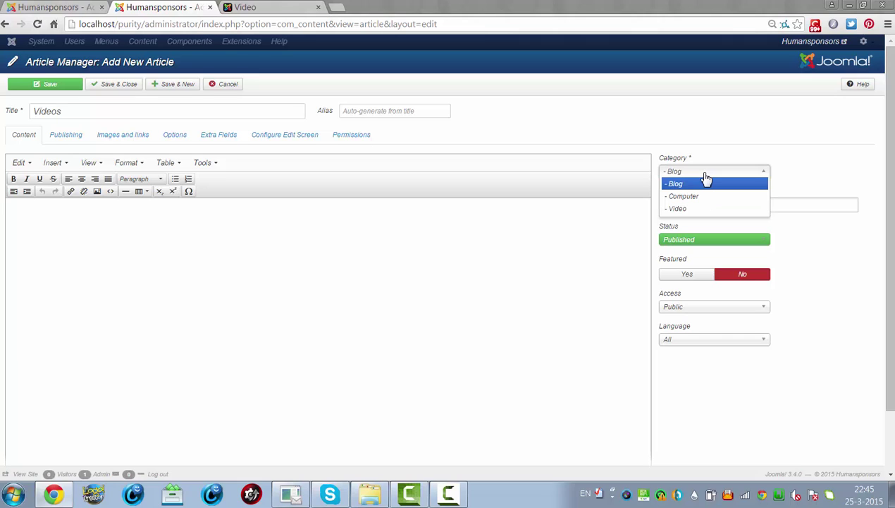
{"action": "left_click", "coordinate": [695, 210]}
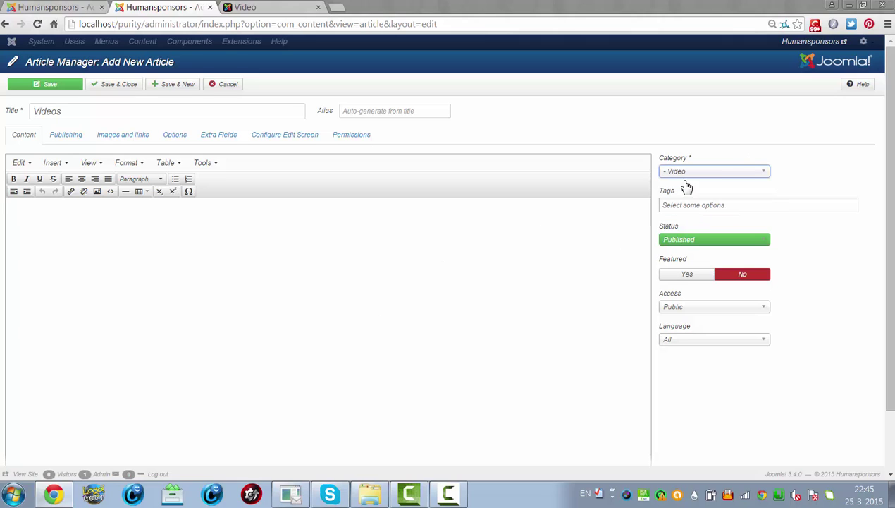
{"action": "left_click", "coordinate": [732, 172]}
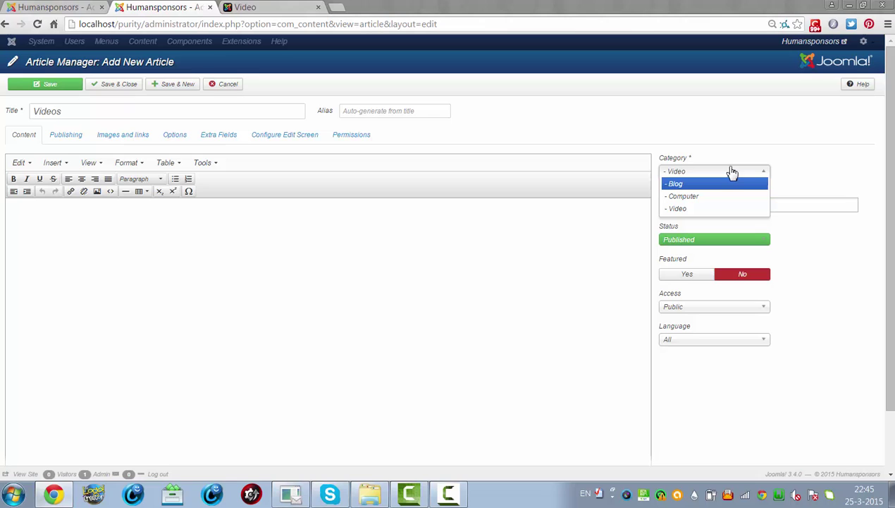
{"action": "left_click", "coordinate": [732, 173]}
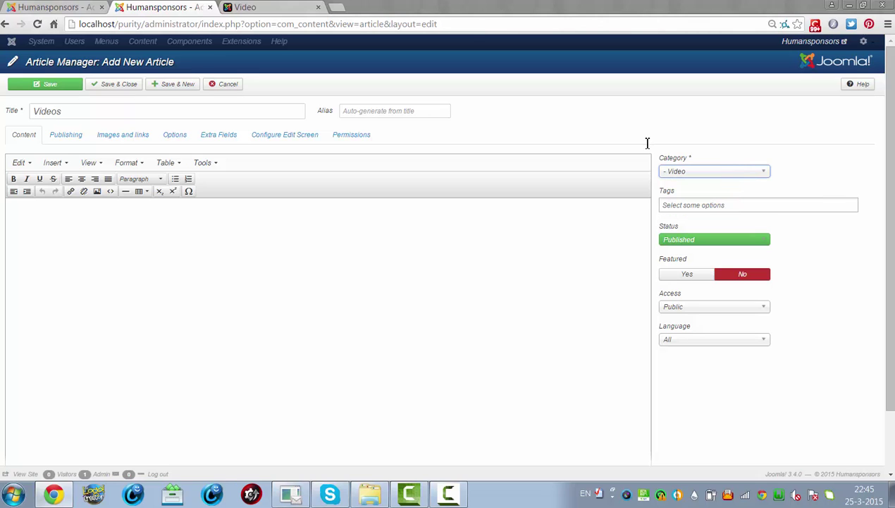
{"action": "left_click", "coordinate": [282, 8]}
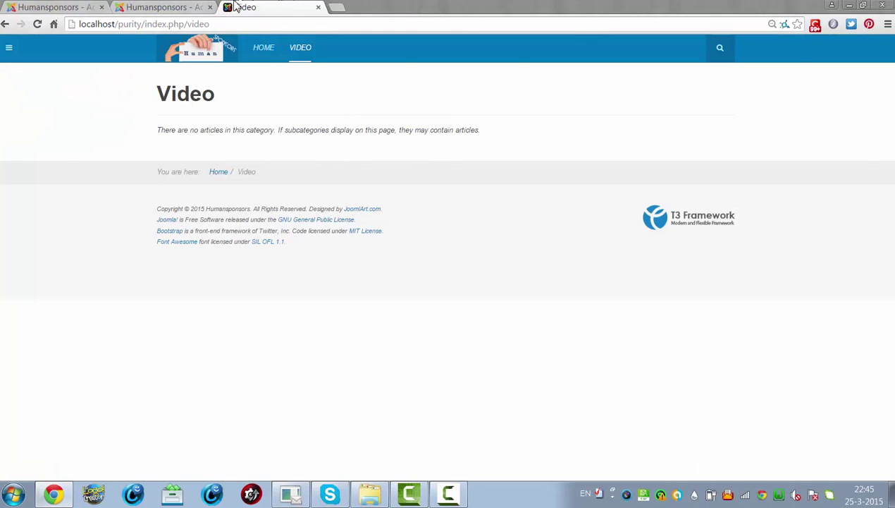
{"action": "left_click", "coordinate": [176, 7]}
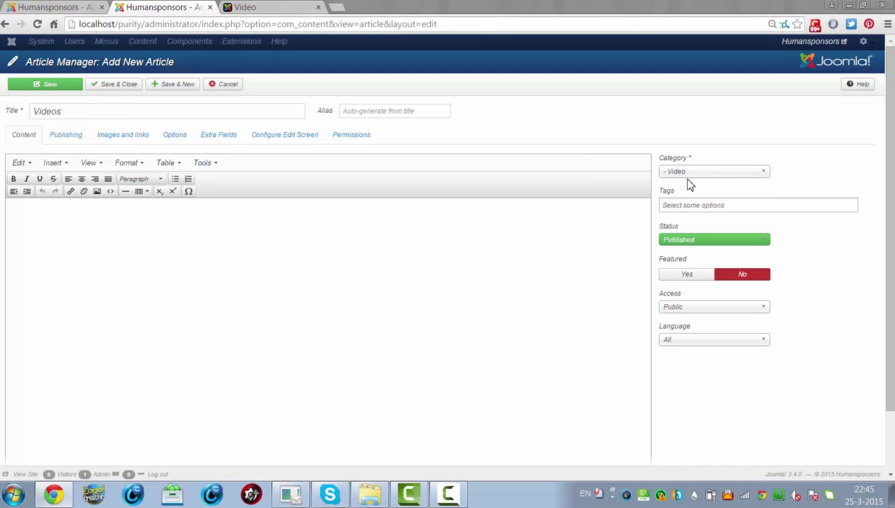
Step: Write "Your videos just for test" as the body of the Videos article and save it
{"action": "left_click", "coordinate": [293, 339]}
{"action": "type", "text": "Your videos just for t"}
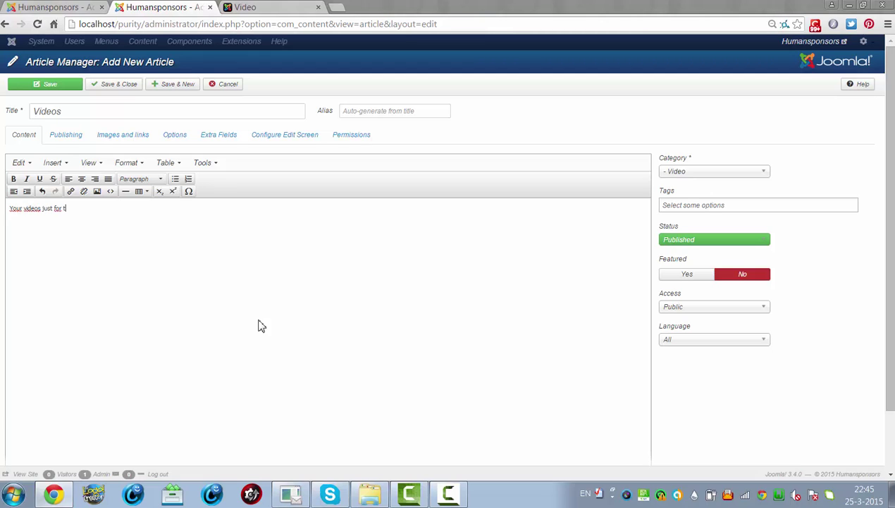
{"action": "type", "text": "est"}
{"action": "left_click", "coordinate": [64, 85]}
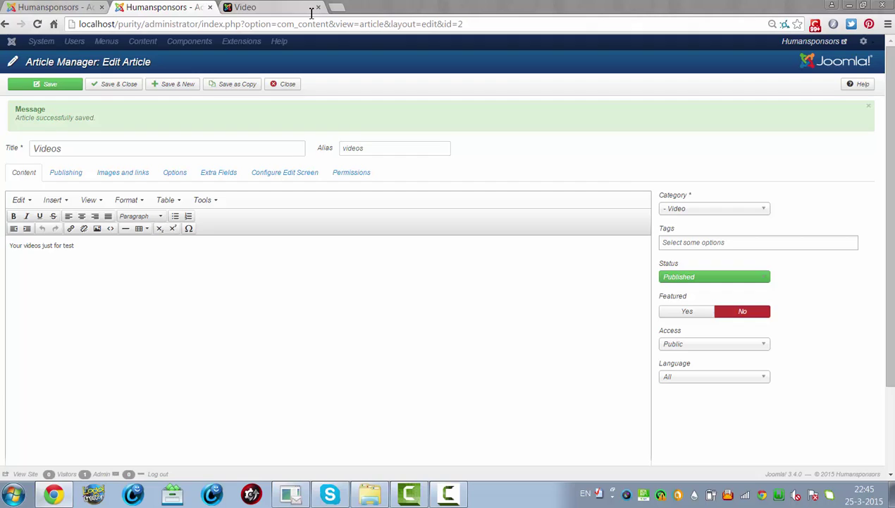
Step: Reload the site's Video page and examine the Videos article with its sharing options
{"action": "left_click", "coordinate": [288, 7]}
{"action": "key", "text": "Return"}
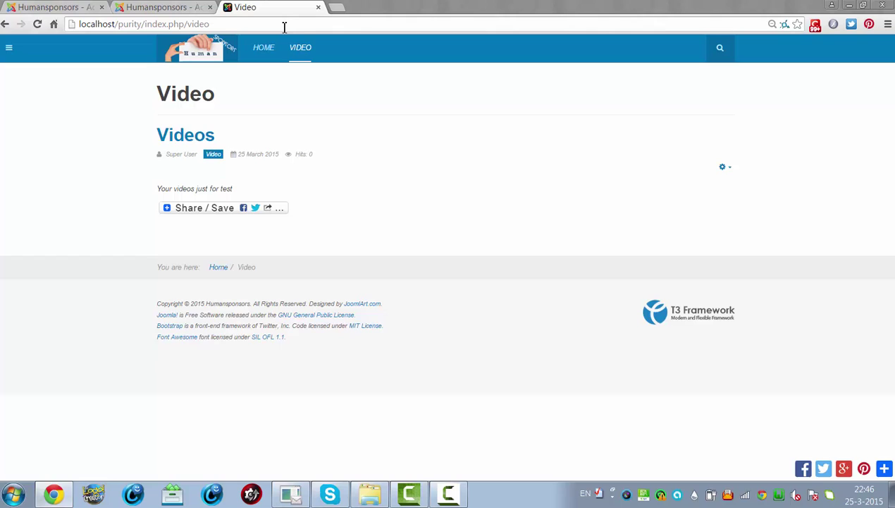
{"action": "mouse_move", "coordinate": [204, 207]}
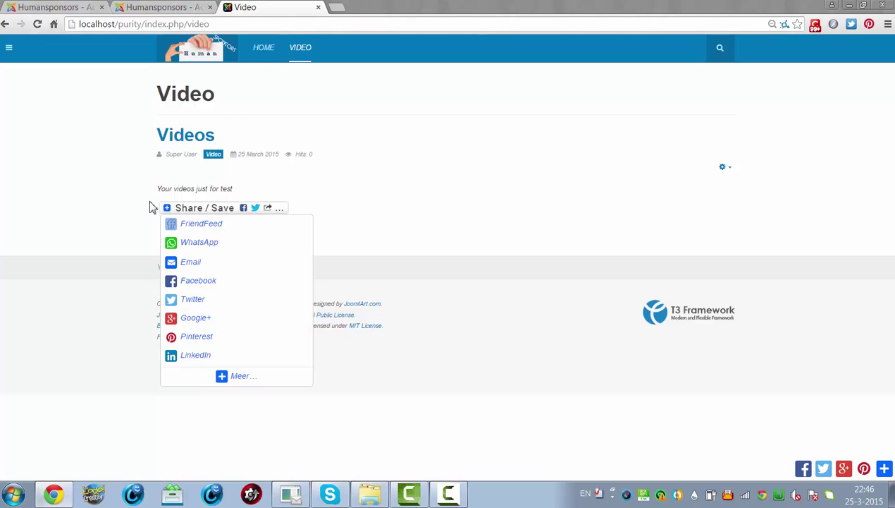
Step: Save and close the Videos article in the administration, then go back to the site's Video page
{"action": "left_click", "coordinate": [120, 7]}
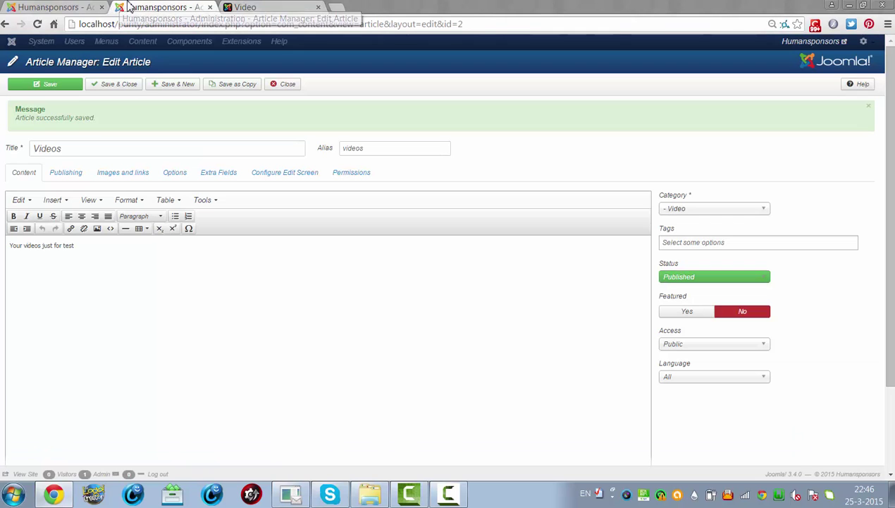
{"action": "left_click", "coordinate": [122, 90]}
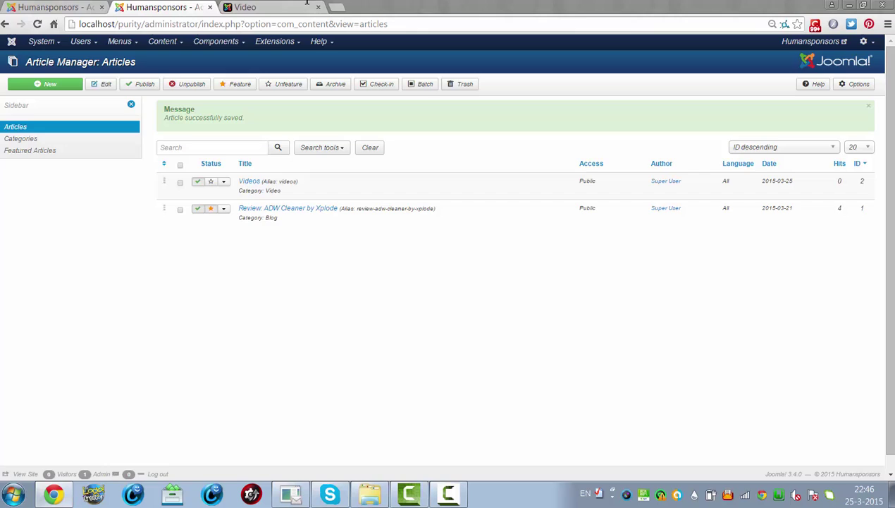
{"action": "left_click", "coordinate": [284, 7]}
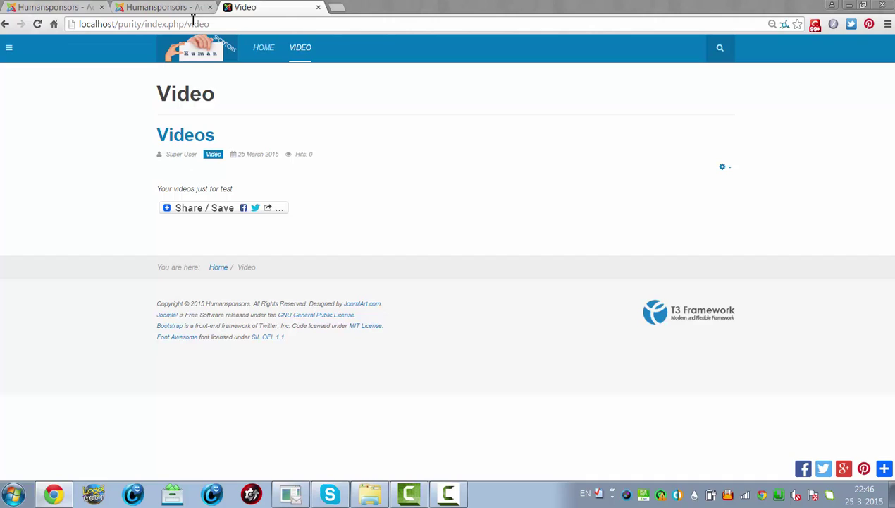
Step: Return to the site administration and open the Main Menu's Video item for editing
{"action": "left_click", "coordinate": [163, 10]}
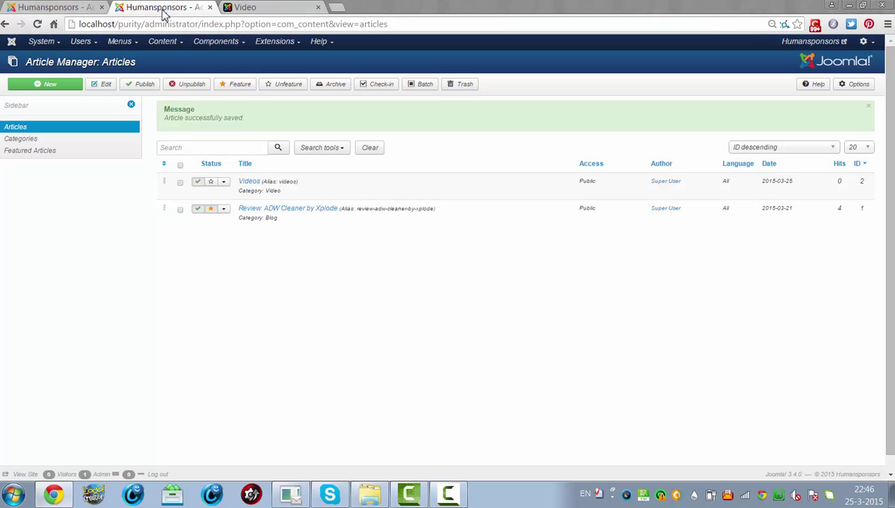
{"action": "left_click", "coordinate": [115, 42]}
{"action": "mouse_move", "coordinate": [126, 109]}
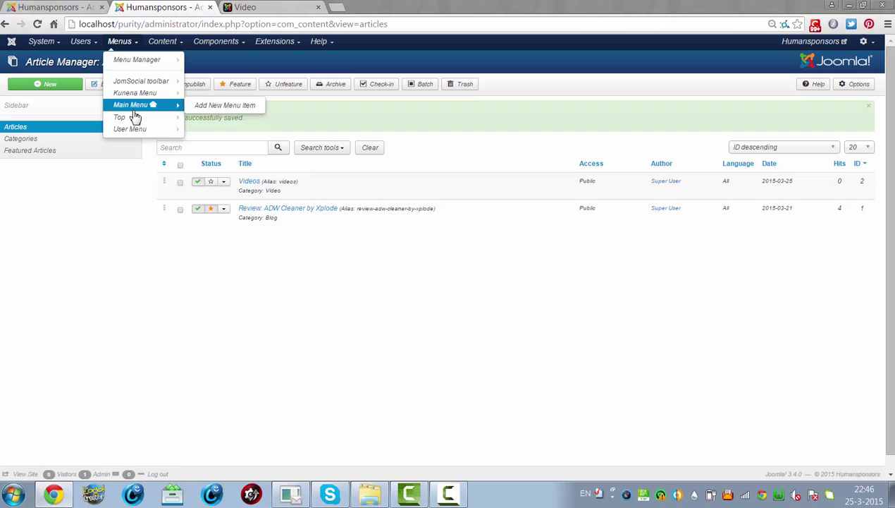
{"action": "left_click", "coordinate": [134, 110]}
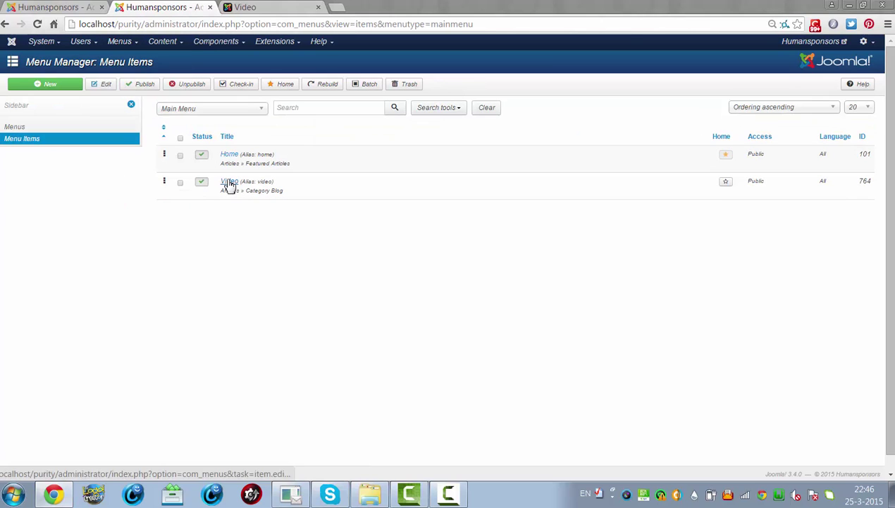
{"action": "left_click", "coordinate": [227, 181]}
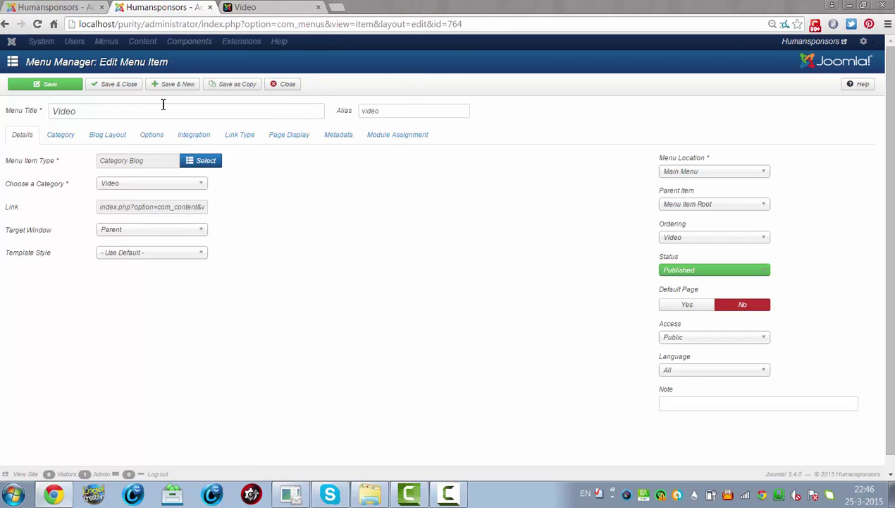
Step: Set Show Author and Show Hits to Hide in the Video menu item's display options and save it
{"action": "left_click", "coordinate": [149, 135]}
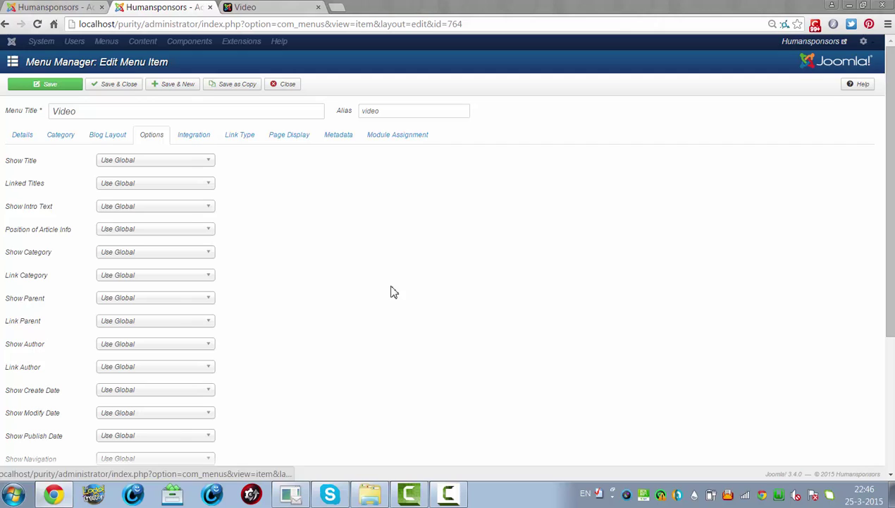
{"action": "left_click", "coordinate": [165, 344]}
{"action": "left_click", "coordinate": [136, 380]}
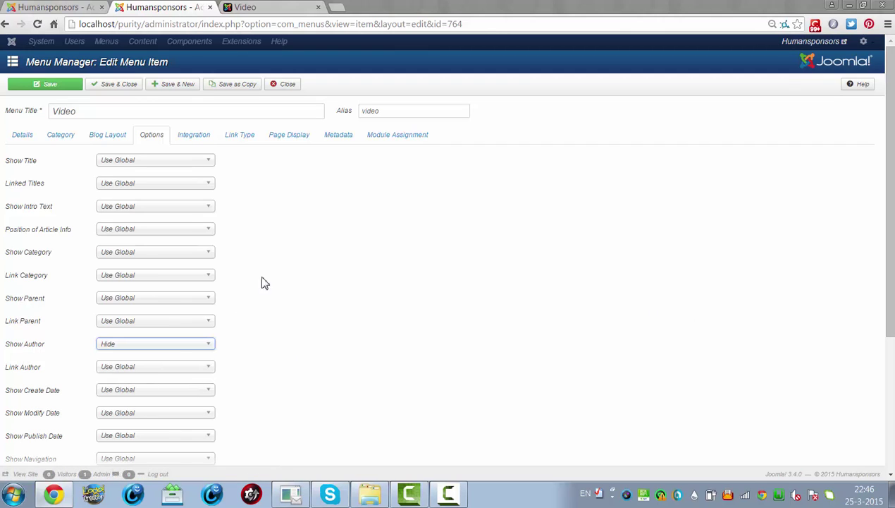
{"action": "left_click_drag", "start_coordinate": [873, 324], "coordinate": [775, 394]}
{"action": "left_click", "coordinate": [756, 424]}
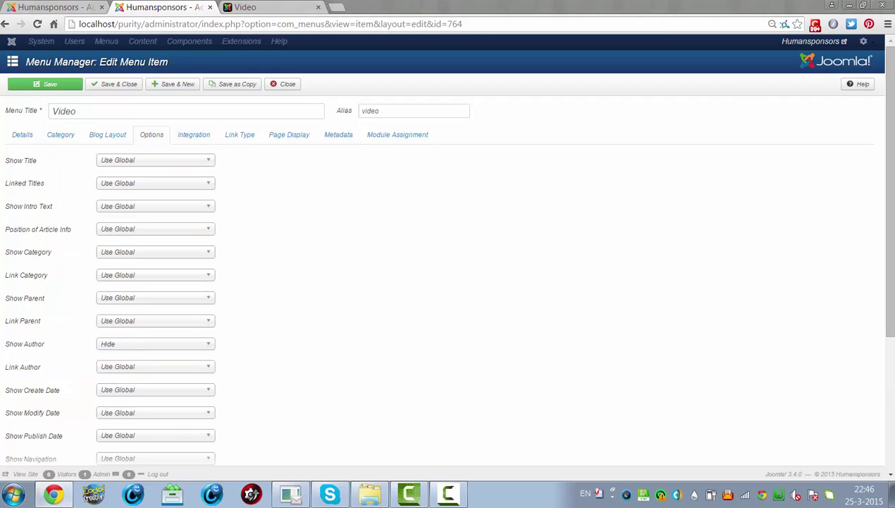
{"action": "scroll", "coordinate": [757, 424], "scroll_direction": "down", "scroll_amount": 3}
{"action": "left_click", "coordinate": [150, 417]}
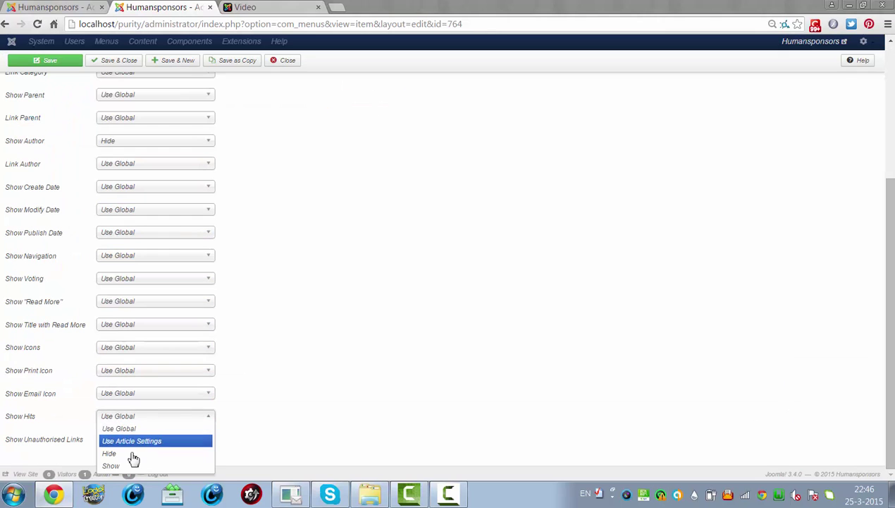
{"action": "left_click", "coordinate": [129, 455]}
{"action": "left_click", "coordinate": [51, 60]}
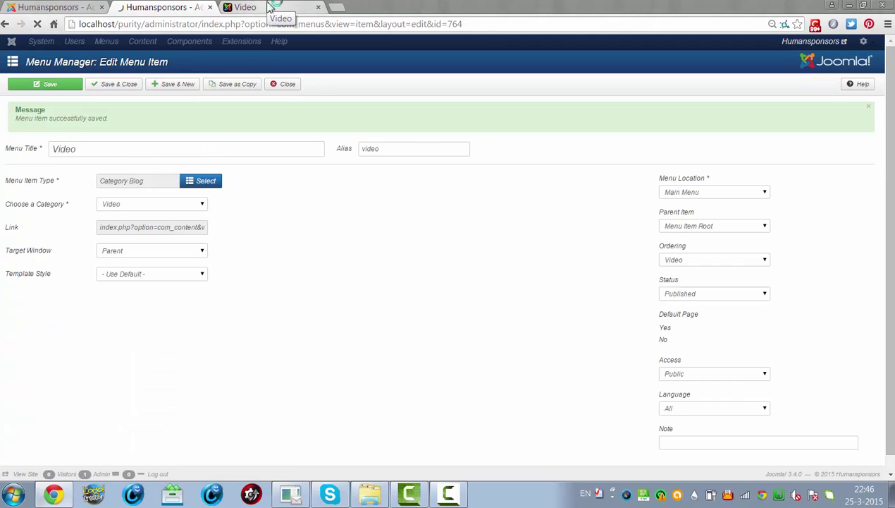
Step: Reload the site's Video page to check the details shown with the Videos article
{"action": "left_click", "coordinate": [271, 8]}
{"action": "left_click", "coordinate": [236, 25]}
{"action": "key", "text": "Return"}
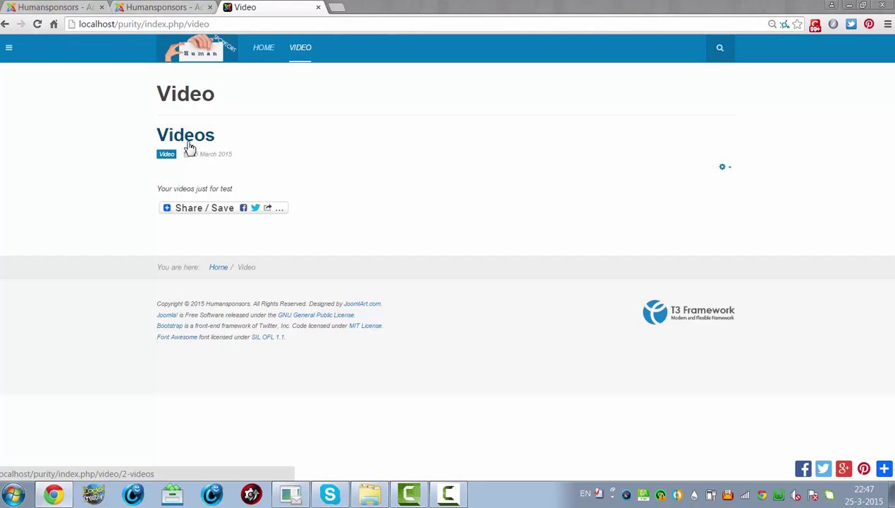
Step: Set Show Title to Hide for the Video menu item, save it, and check the reloaded Video page
{"action": "left_click", "coordinate": [135, 8]}
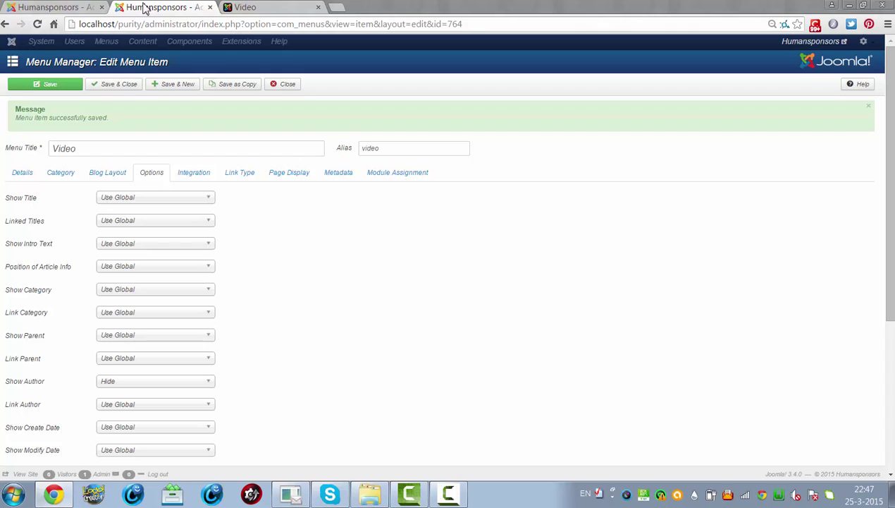
{"action": "left_click", "coordinate": [143, 202]}
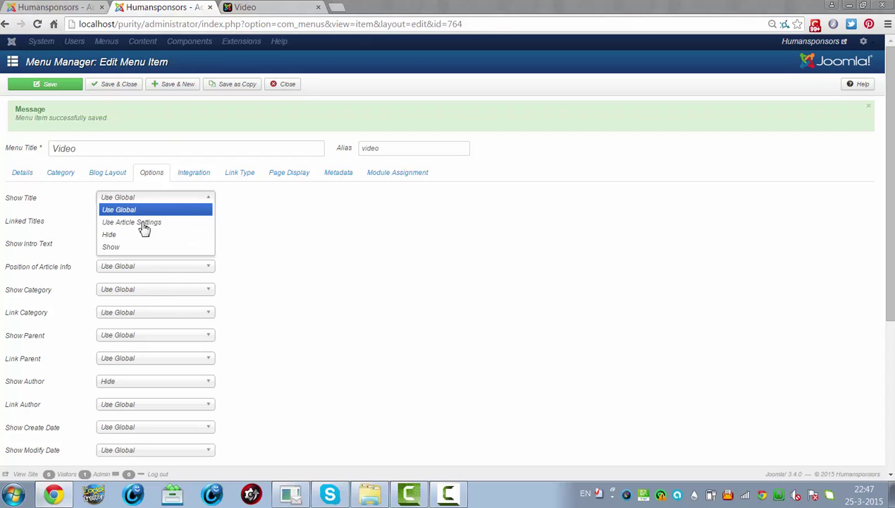
{"action": "left_click", "coordinate": [144, 234]}
{"action": "left_click", "coordinate": [51, 86]}
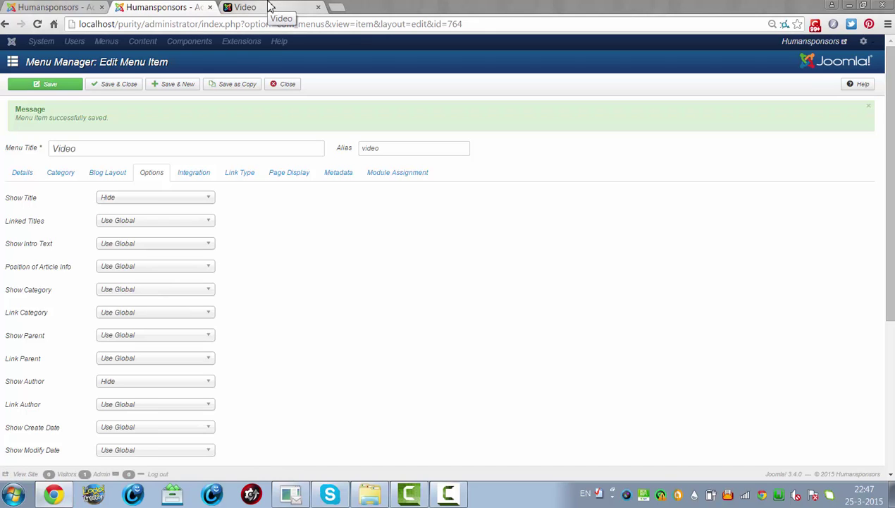
{"action": "left_click", "coordinate": [270, 7]}
{"action": "left_click", "coordinate": [268, 24]}
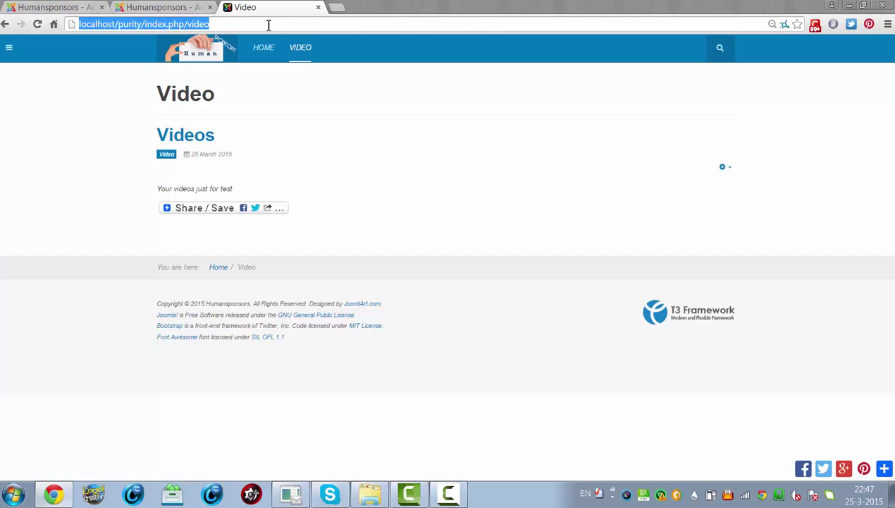
{"action": "key", "text": "Return"}
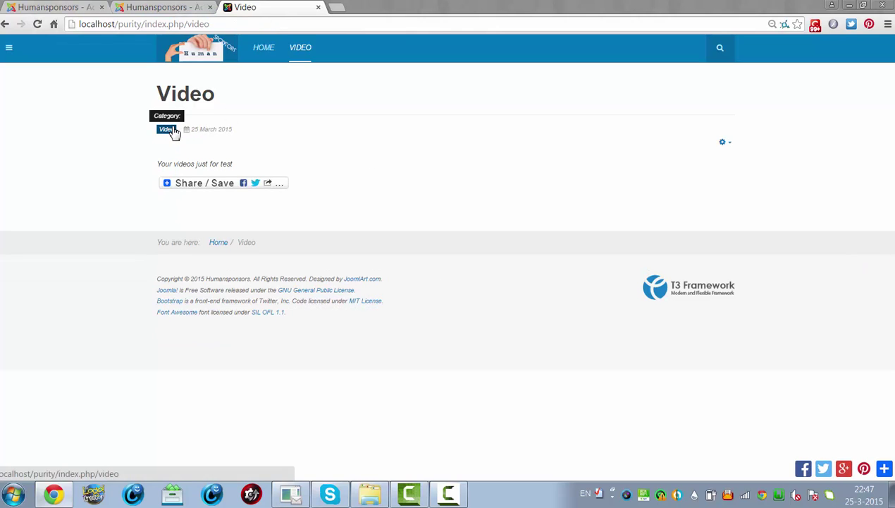
Step: Set Show Category to Hide for the Video menu item, save it, and check the reloaded Video page
{"action": "left_click", "coordinate": [128, 6]}
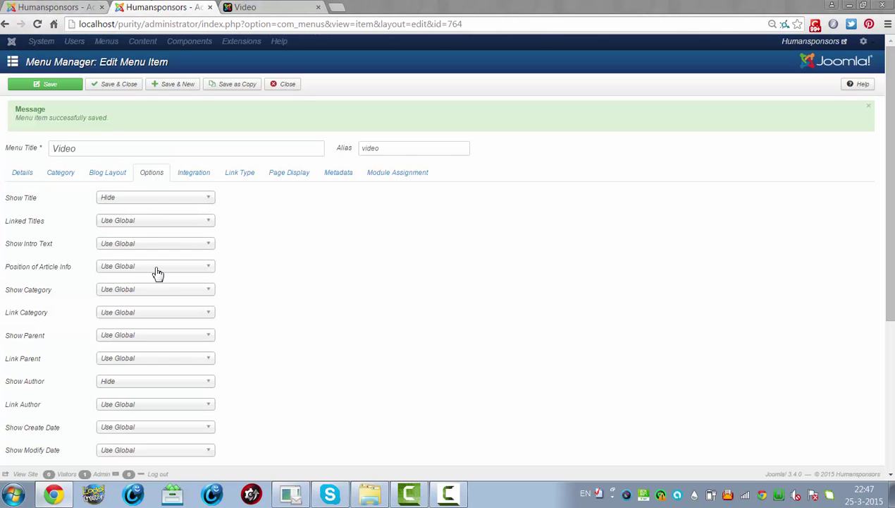
{"action": "left_click", "coordinate": [135, 292]}
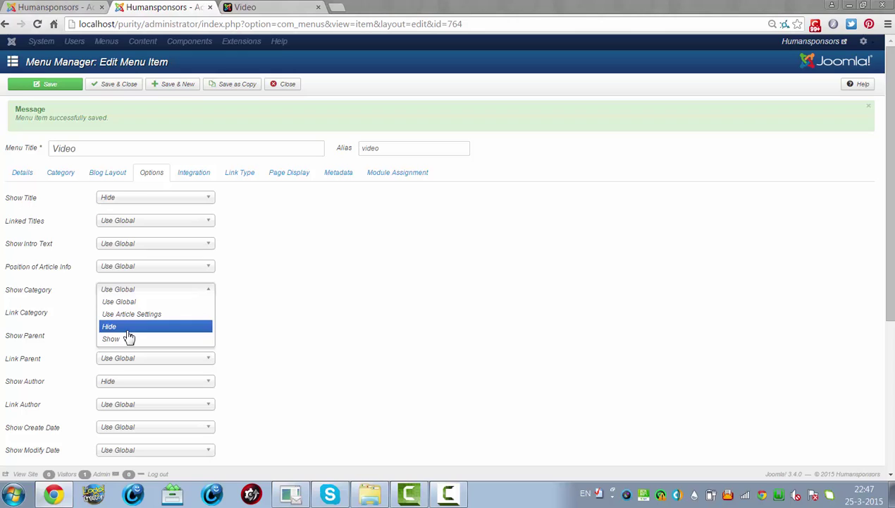
{"action": "left_click", "coordinate": [129, 328]}
{"action": "left_click", "coordinate": [49, 85]}
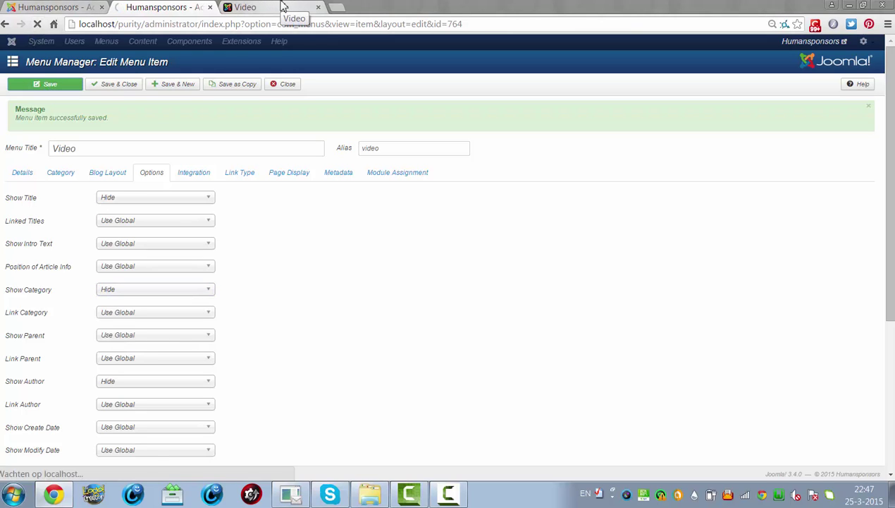
{"action": "left_click", "coordinate": [281, 7]}
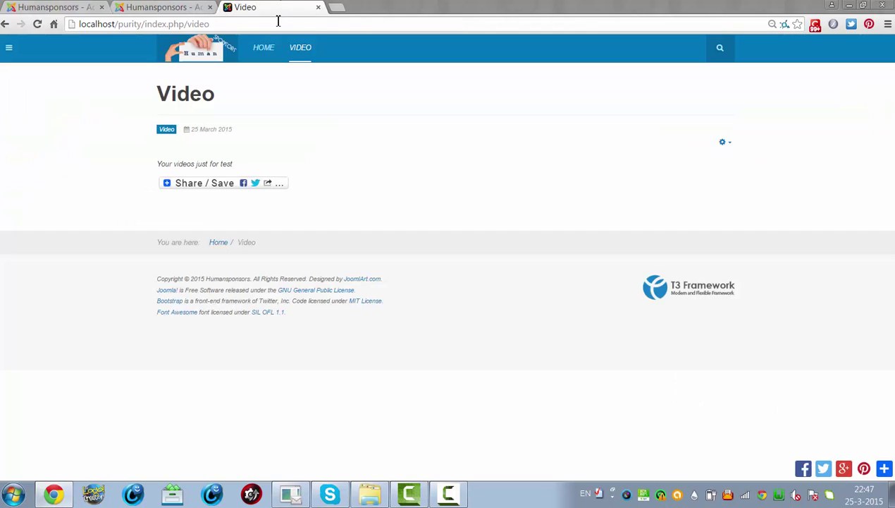
{"action": "left_click", "coordinate": [278, 22]}
{"action": "key", "text": "Return"}
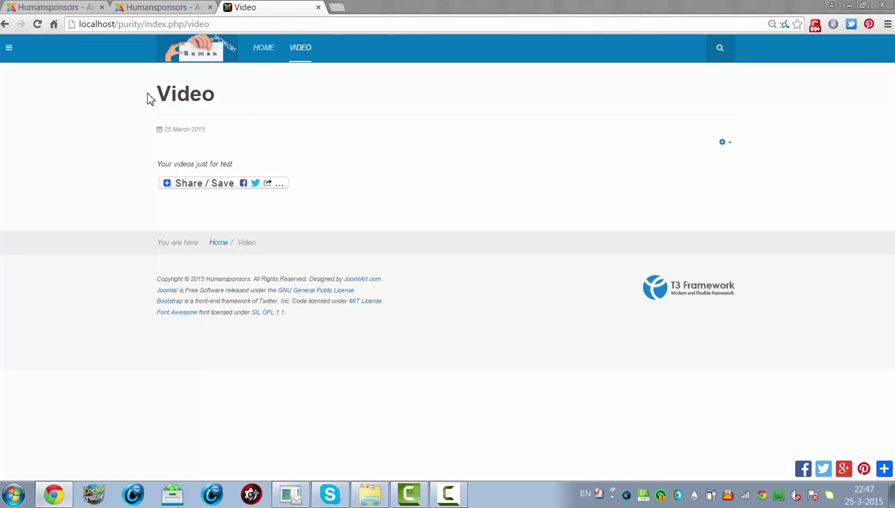
Step: Set Show Publish Date to Hide for the Video menu item, save it, and check the reloaded Video page
{"action": "left_click", "coordinate": [172, 8]}
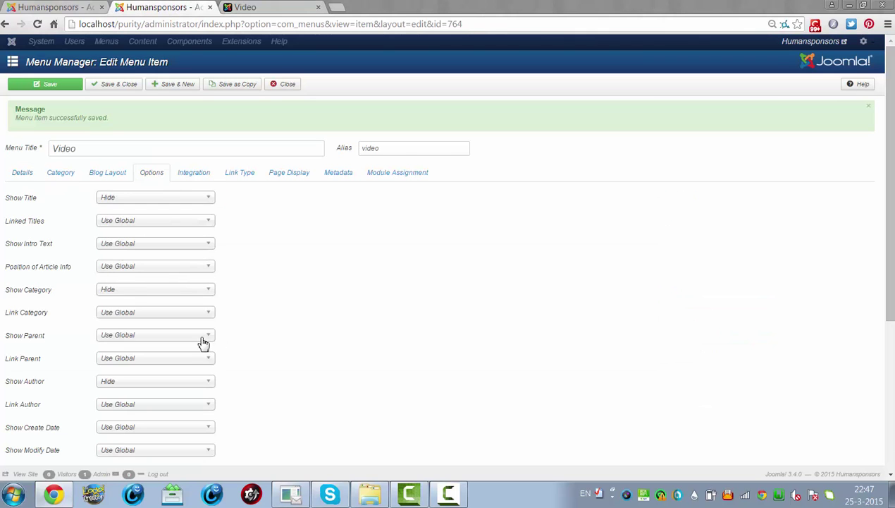
{"action": "scroll", "coordinate": [446, 266], "scroll_direction": "down", "scroll_amount": 1}
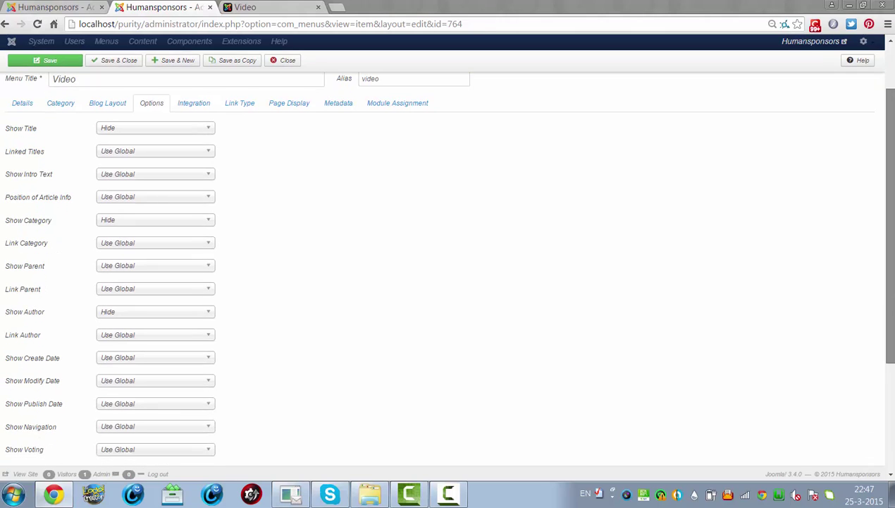
{"action": "scroll", "coordinate": [446, 267], "scroll_direction": "up", "scroll_amount": 1}
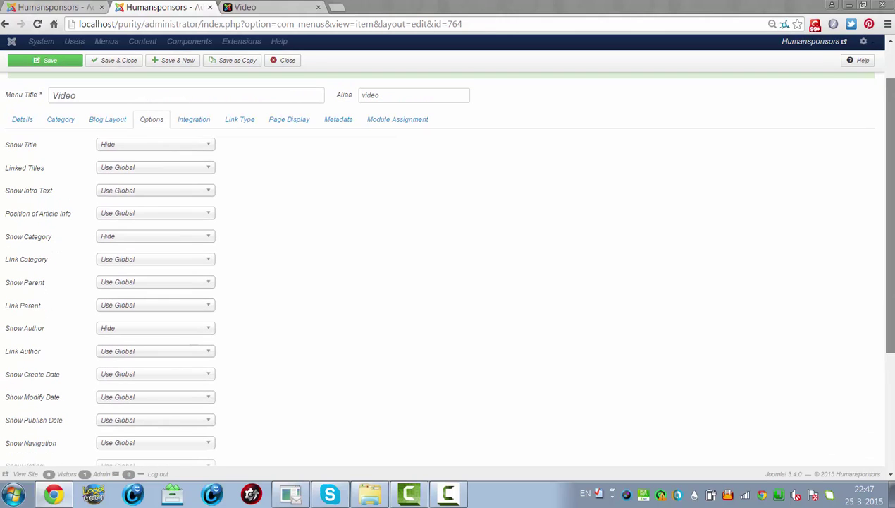
{"action": "scroll", "coordinate": [446, 267], "scroll_direction": "down", "scroll_amount": 1}
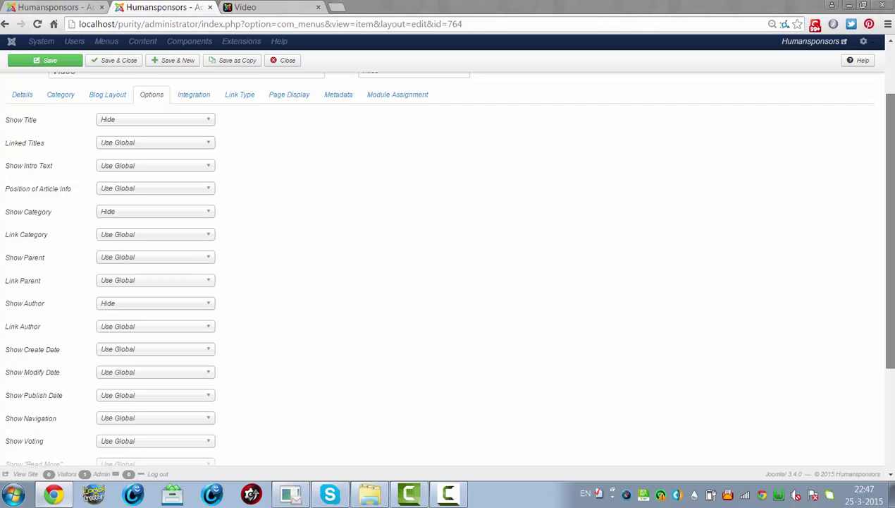
{"action": "scroll", "coordinate": [799, 345], "scroll_direction": "down", "scroll_amount": 2}
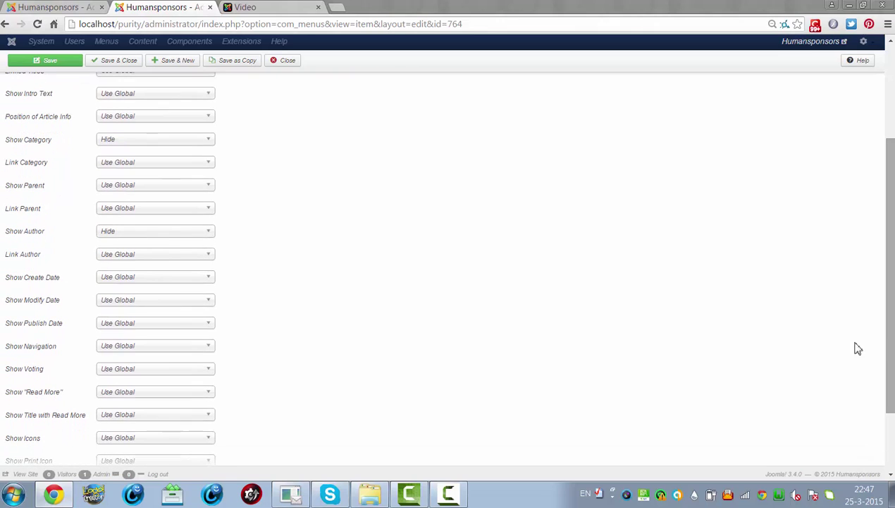
{"action": "left_click", "coordinate": [166, 328]}
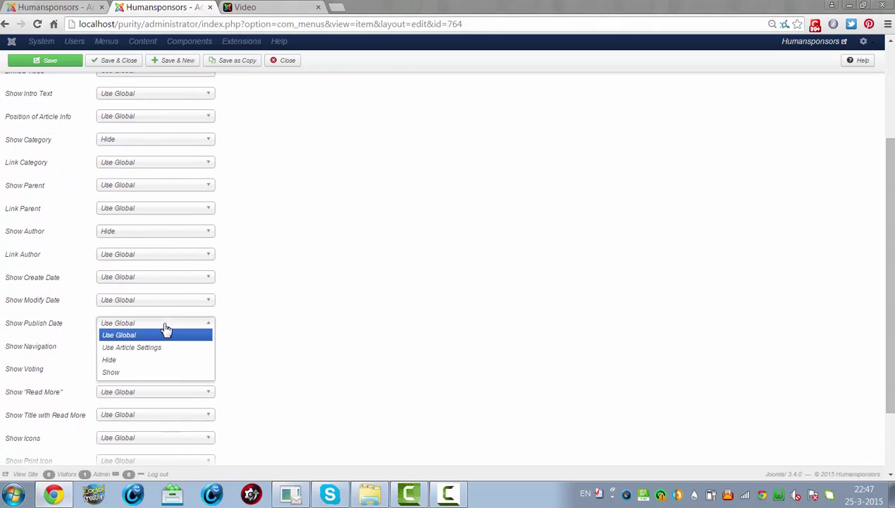
{"action": "left_click", "coordinate": [153, 361]}
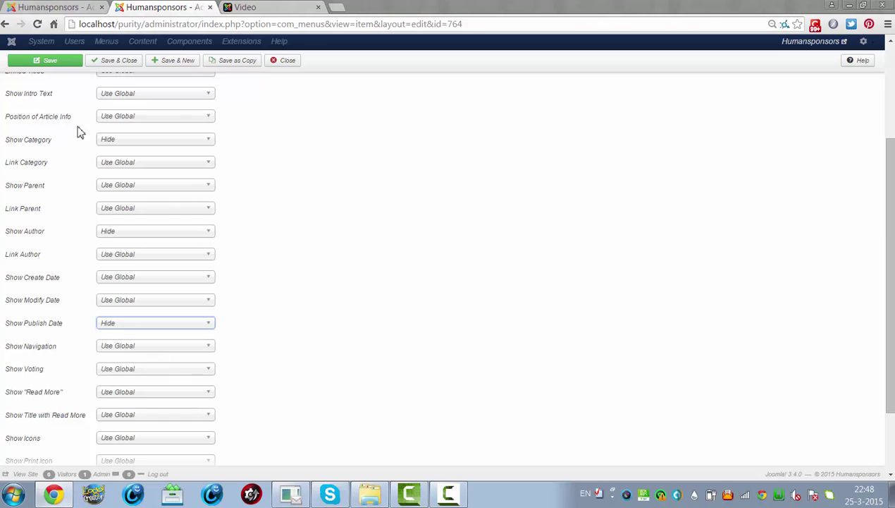
{"action": "left_click", "coordinate": [79, 60]}
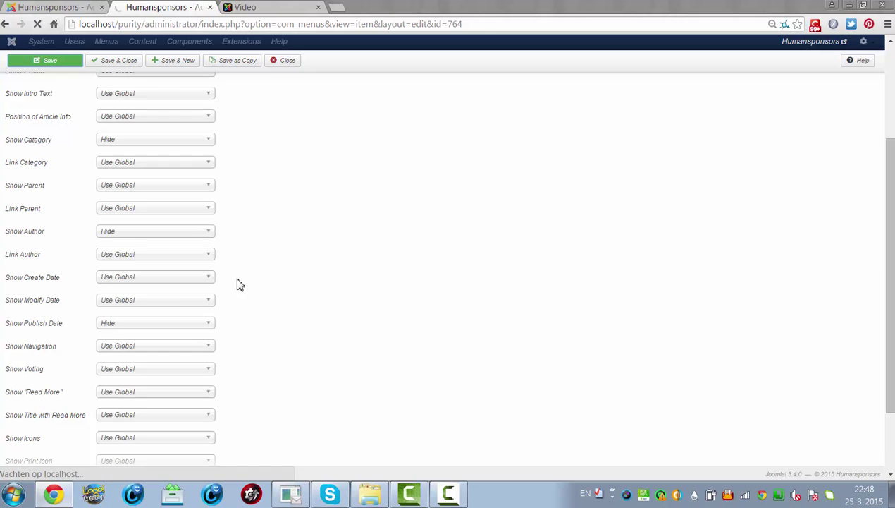
{"action": "left_click", "coordinate": [303, 10]}
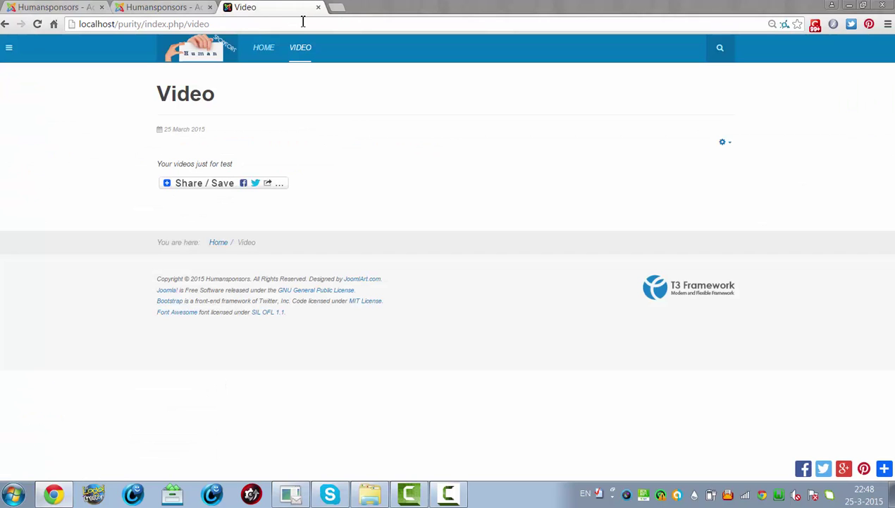
{"action": "left_click", "coordinate": [303, 23]}
{"action": "key", "text": "Return"}
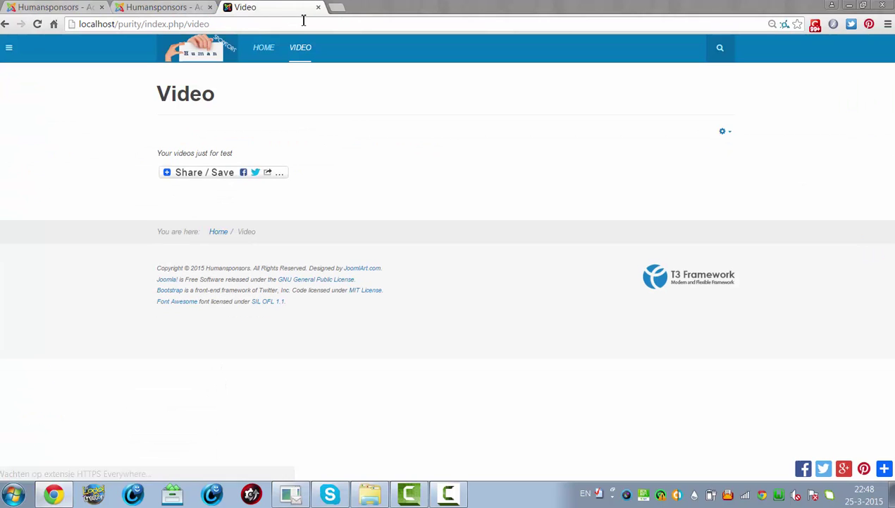